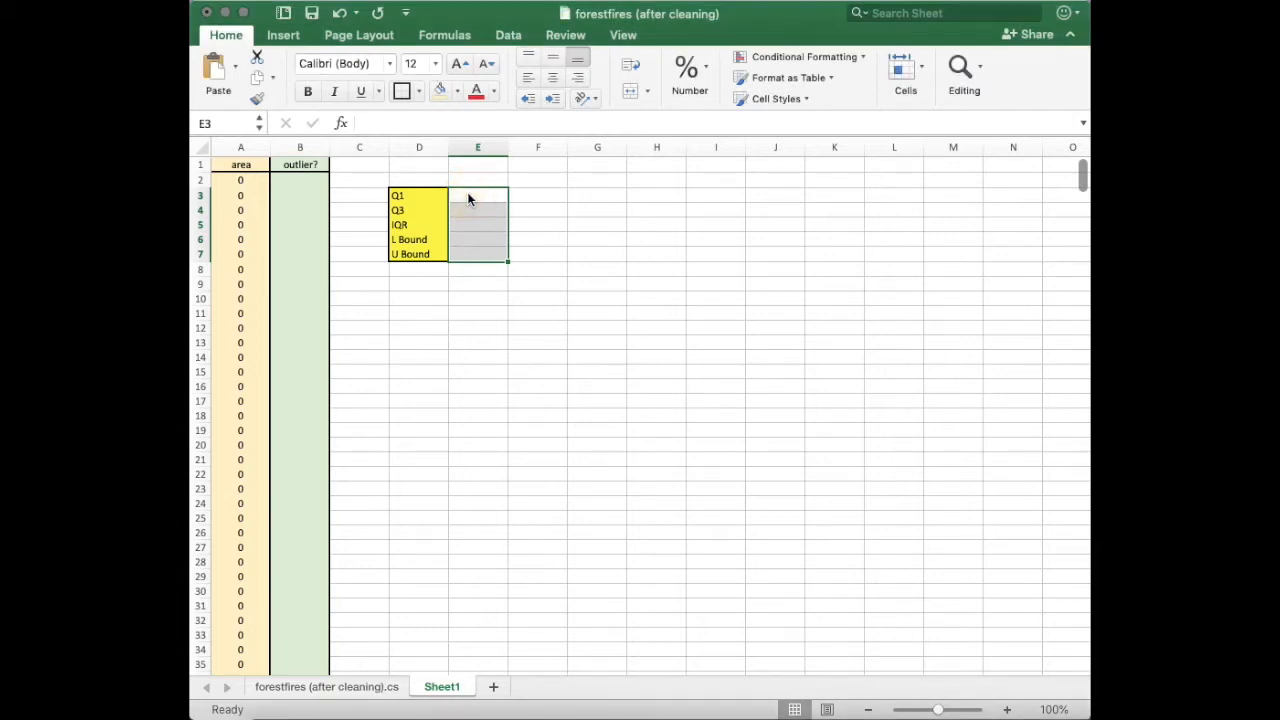
Enter =QUARTILE(A2:A514,1) in the Q1 cell to compute the first quartile of the area column.
{"action": "left_click", "coordinate": [467, 196]}
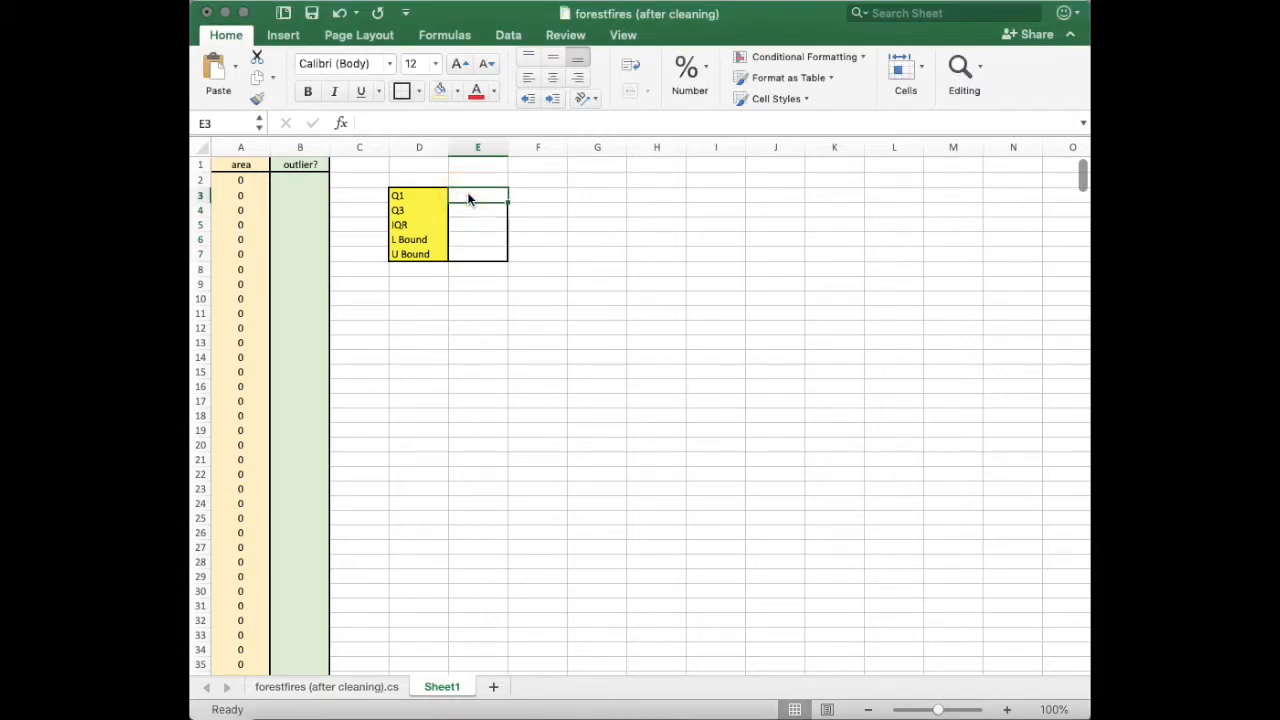
{"action": "type", "text": "=QUA"}
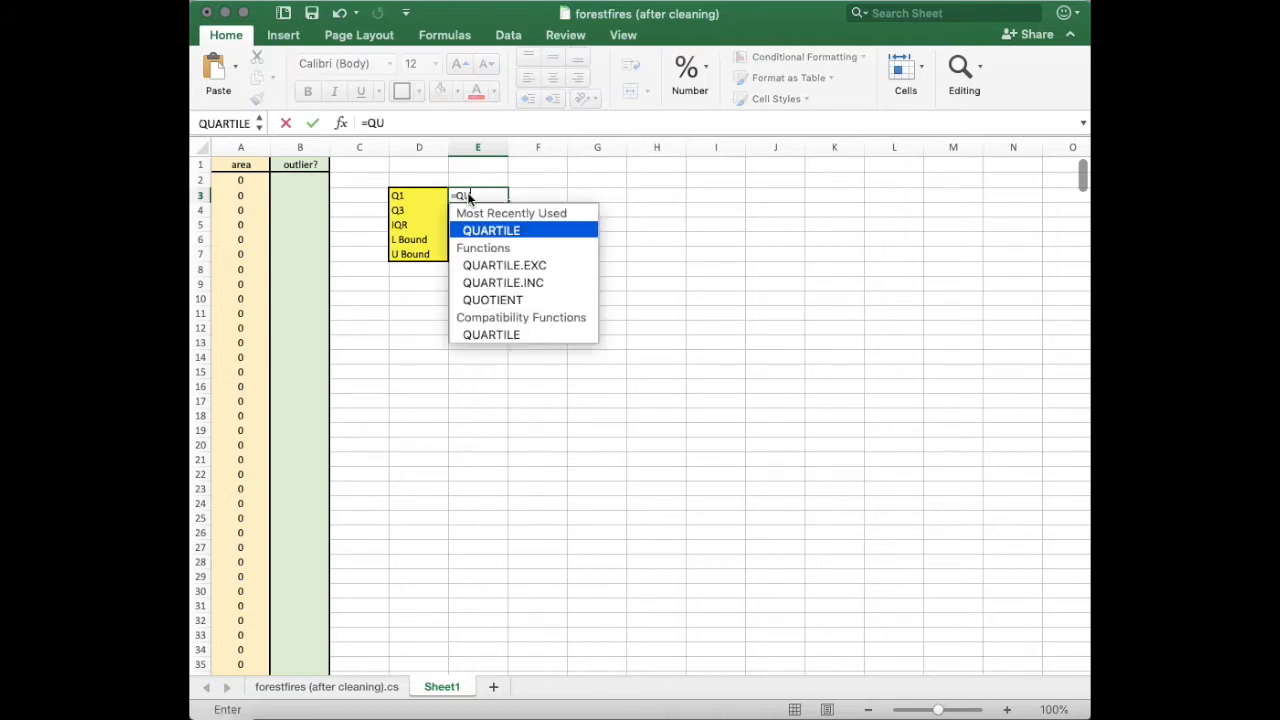
{"action": "left_click", "coordinate": [508, 231]}
{"action": "left_click", "coordinate": [240, 180]}
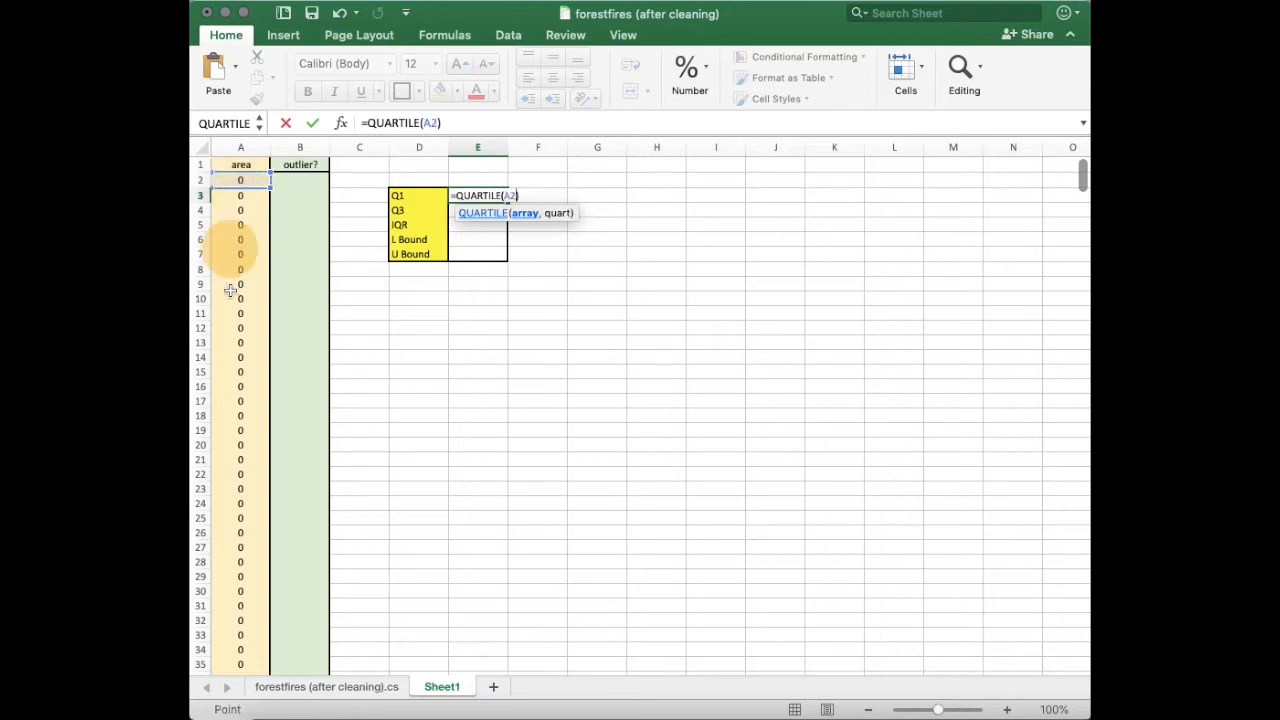
{"action": "left_click_drag", "start_coordinate": [230, 290], "coordinate": [242, 508]}
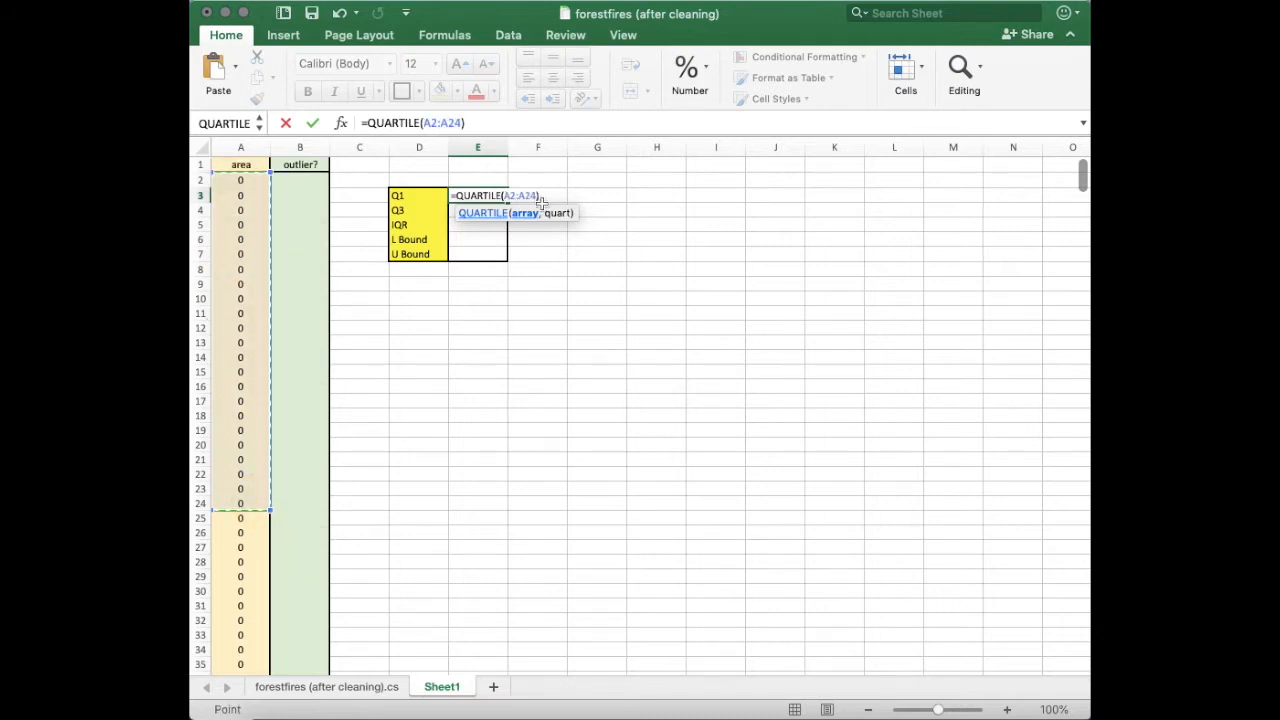
{"action": "key", "text": "BackSpace"}
{"action": "key", "text": "BackSpace"}
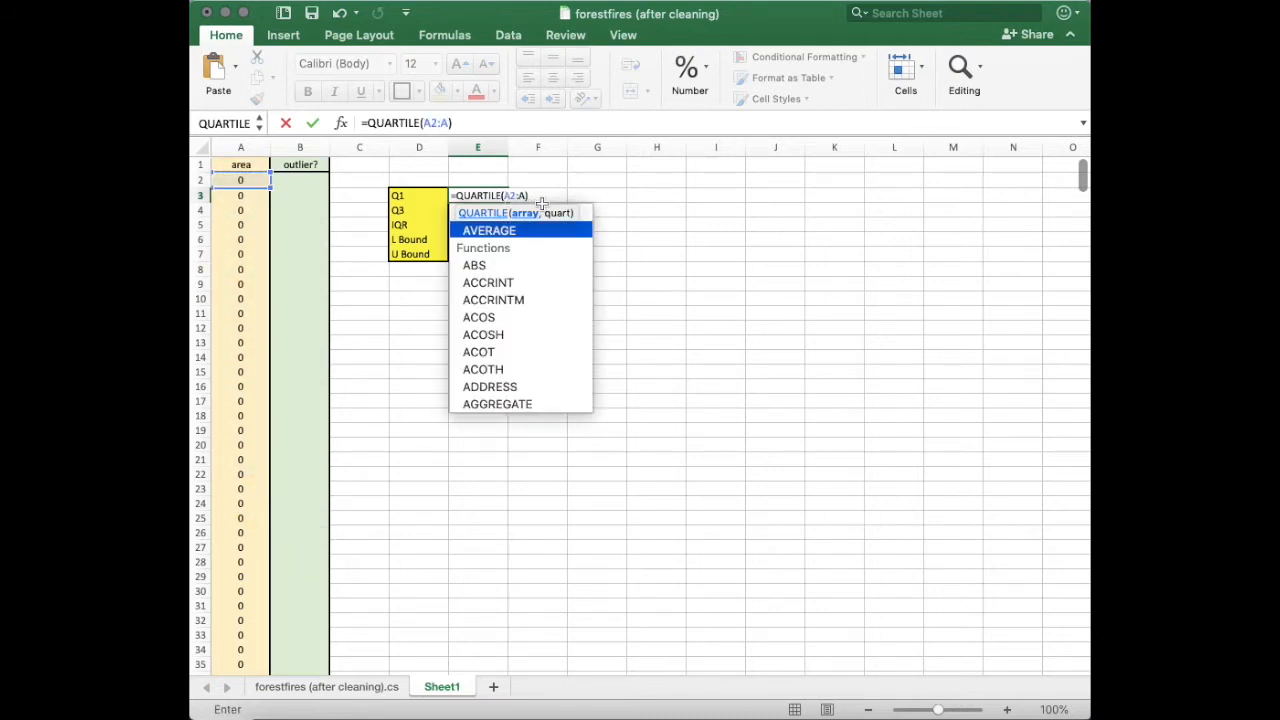
{"action": "type", "text": "514,"}
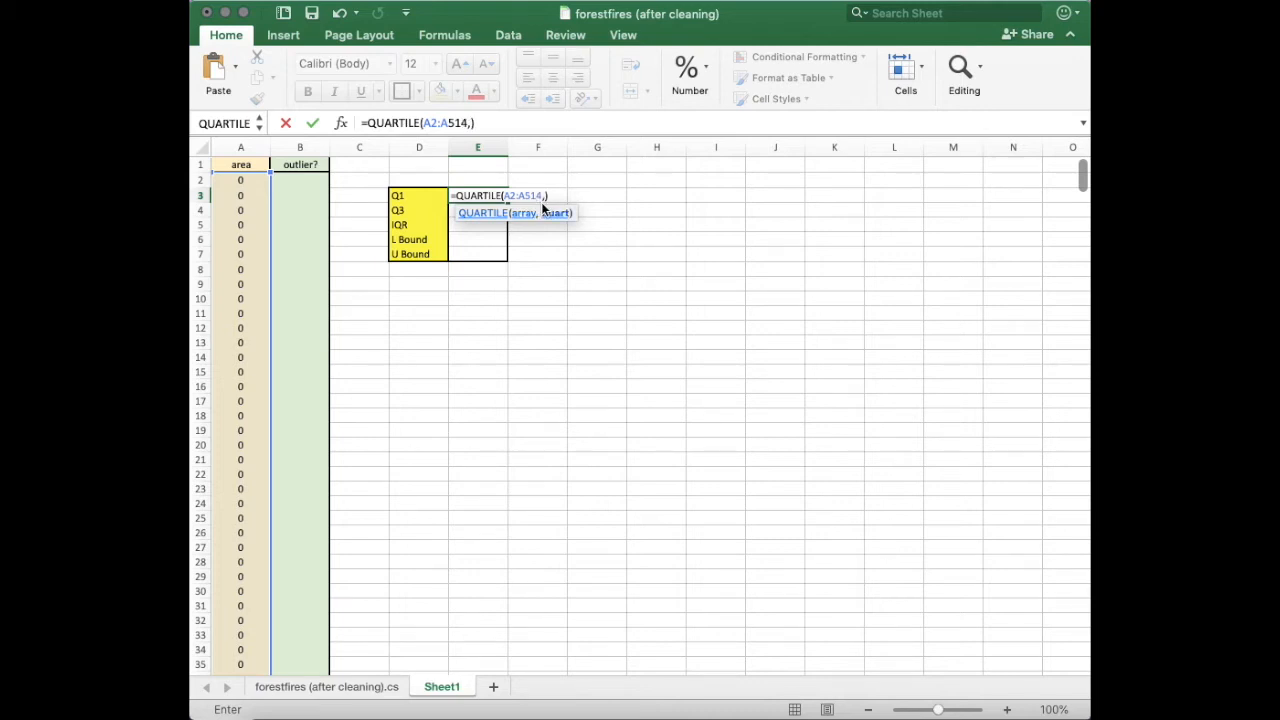
{"action": "type", "text": "1"}
{"action": "key", "text": "Return"}
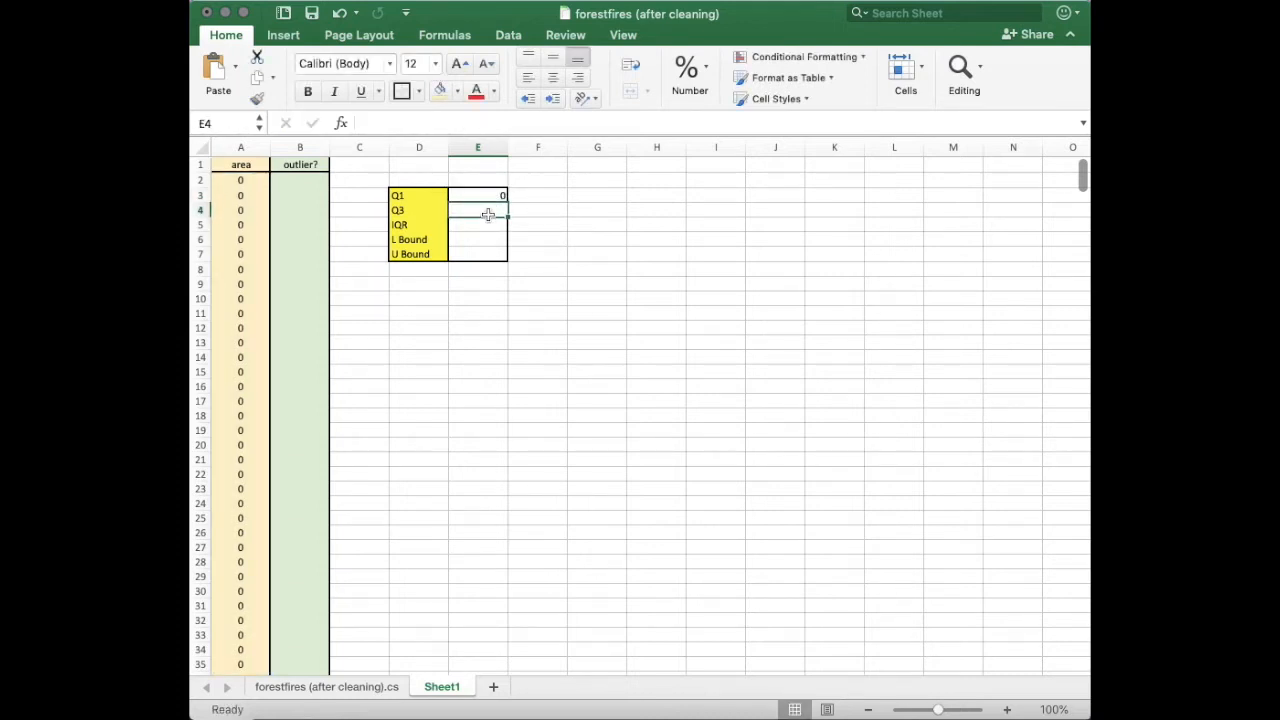
Enter =QUARTILE(A2:A514,3) in the Q3 cell to compute the third quartile of the area column.
{"action": "type", "text": "="}
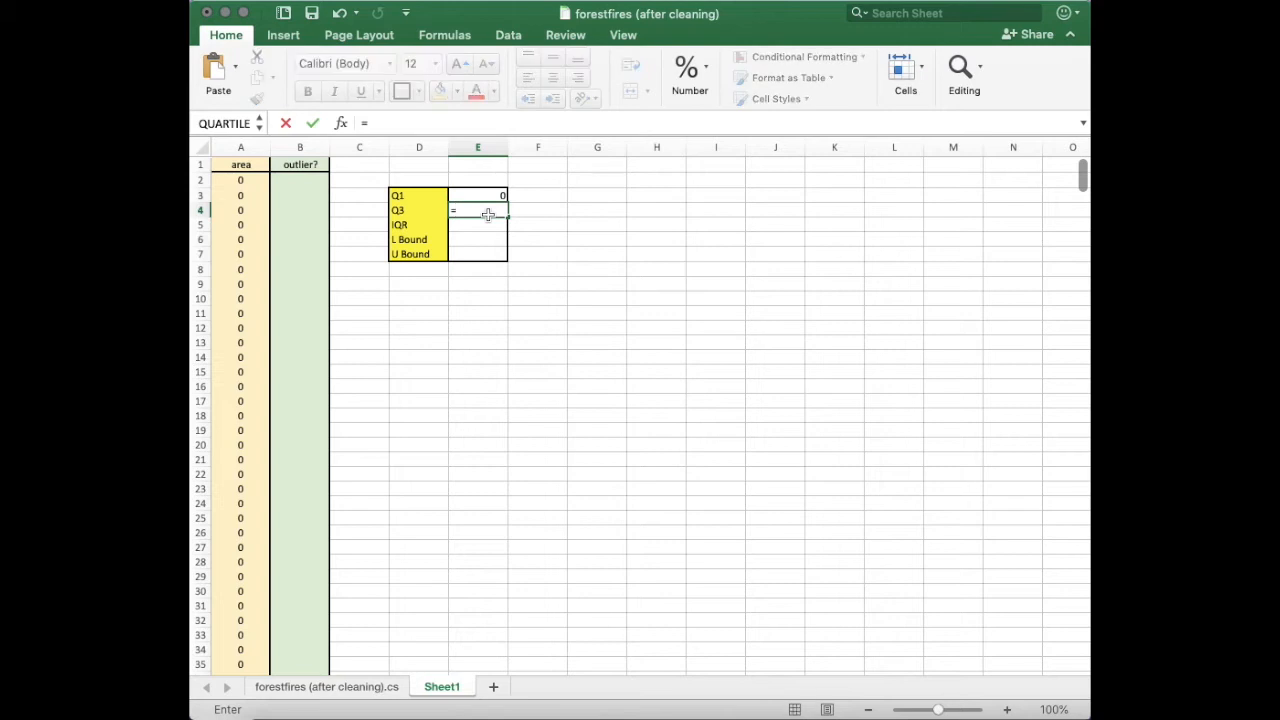
{"action": "type", "text": "QUA"}
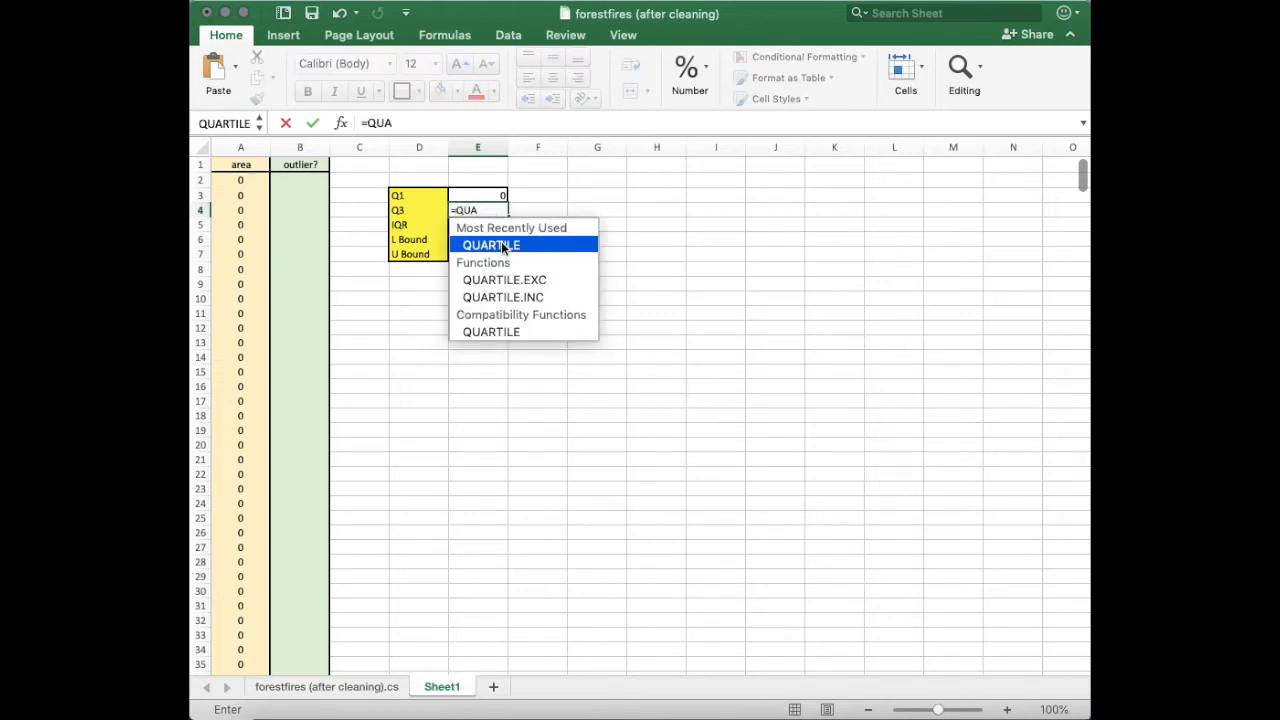
{"action": "double_click", "coordinate": [502, 242]}
{"action": "left_click_drag", "start_coordinate": [257, 180], "coordinate": [240, 416]}
{"action": "key", "text": "BackSpace"}
{"action": "key", "text": "BackSpace"}
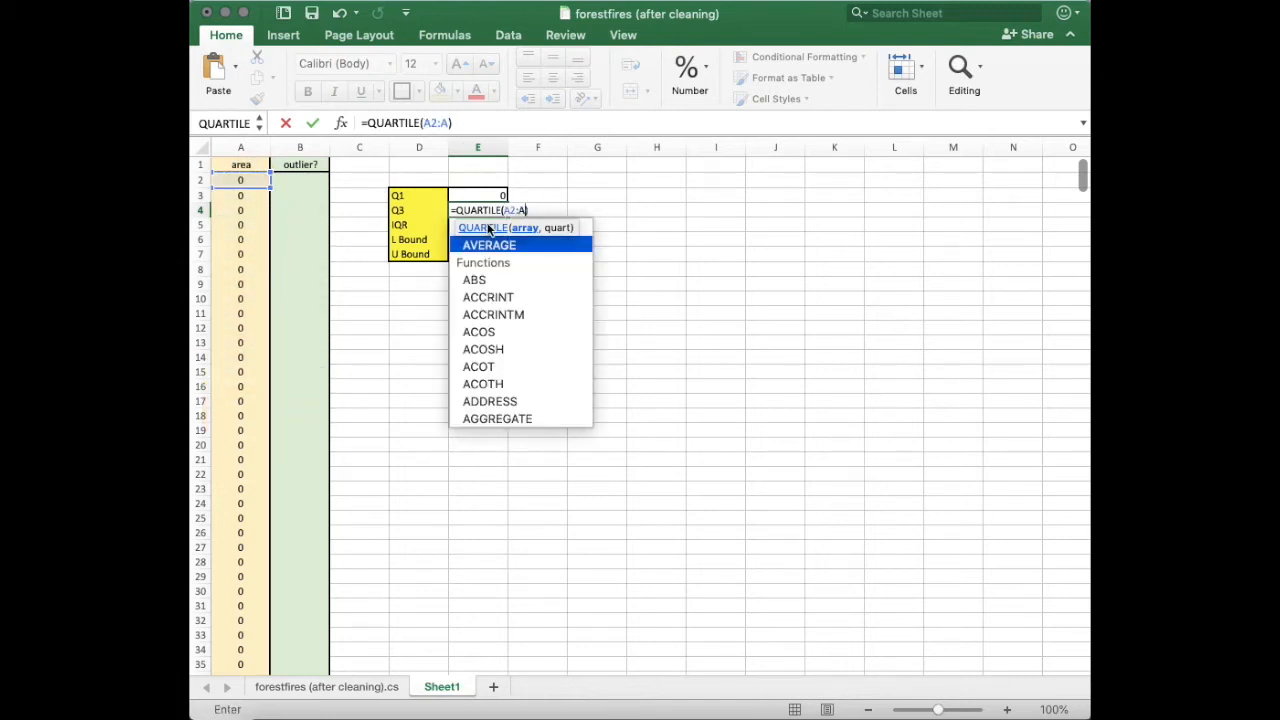
{"action": "type", "text": "514"}
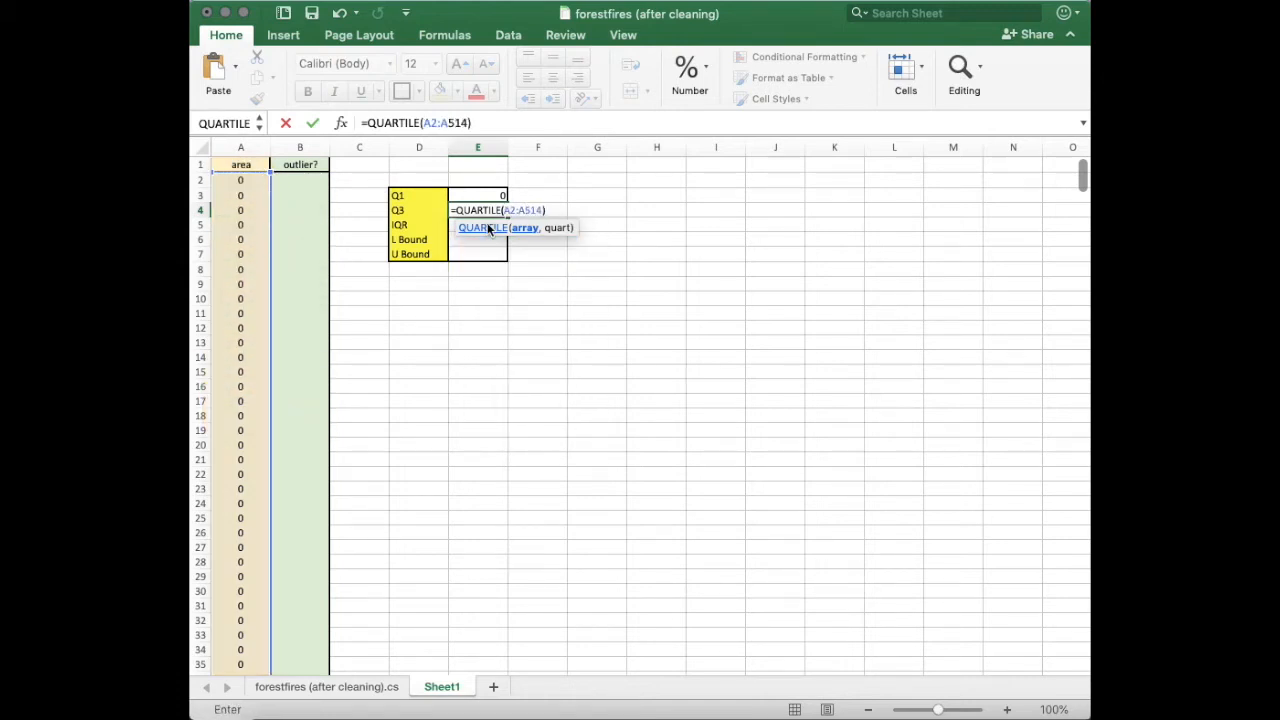
{"action": "type", "text": ",3"}
{"action": "key", "text": "Return"}
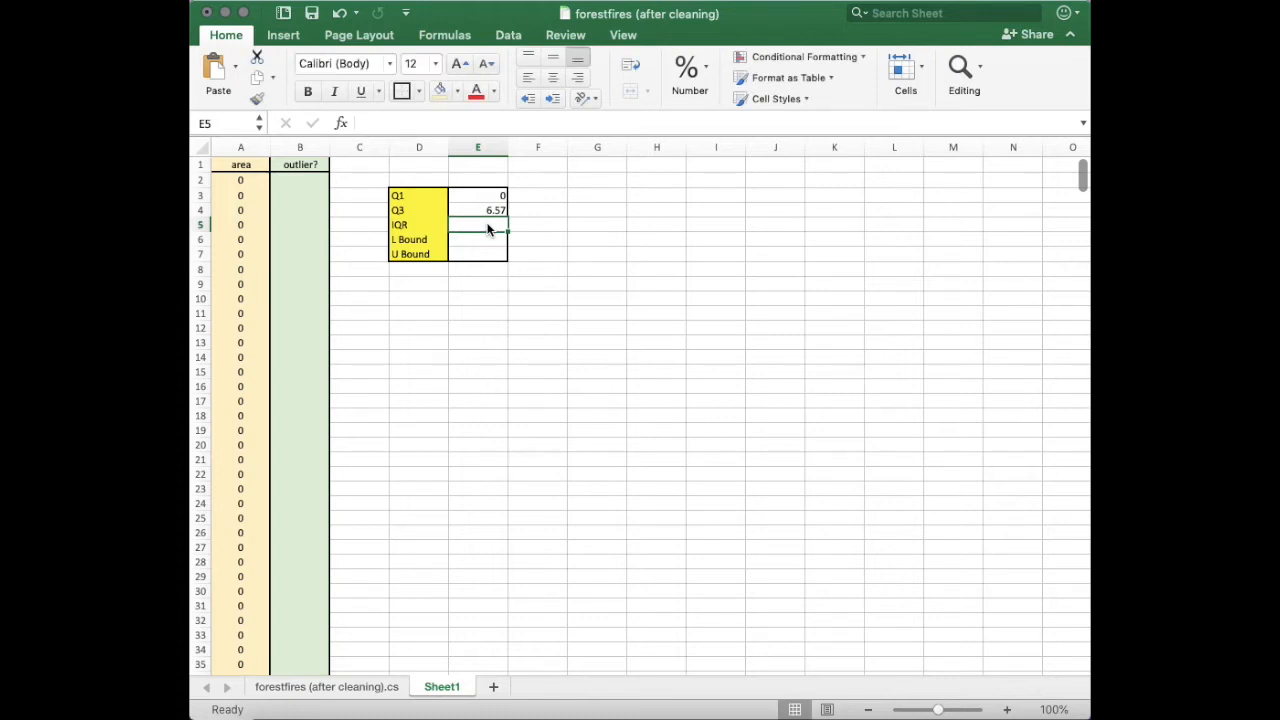
Compute the IQR as =E4-E3 in the IQR cell.
{"action": "left_click", "coordinate": [488, 229]}
{"action": "type", "text": "="}
{"action": "left_click", "coordinate": [492, 211]}
{"action": "type", "text": "-"}
{"action": "left_click", "coordinate": [492, 196]}
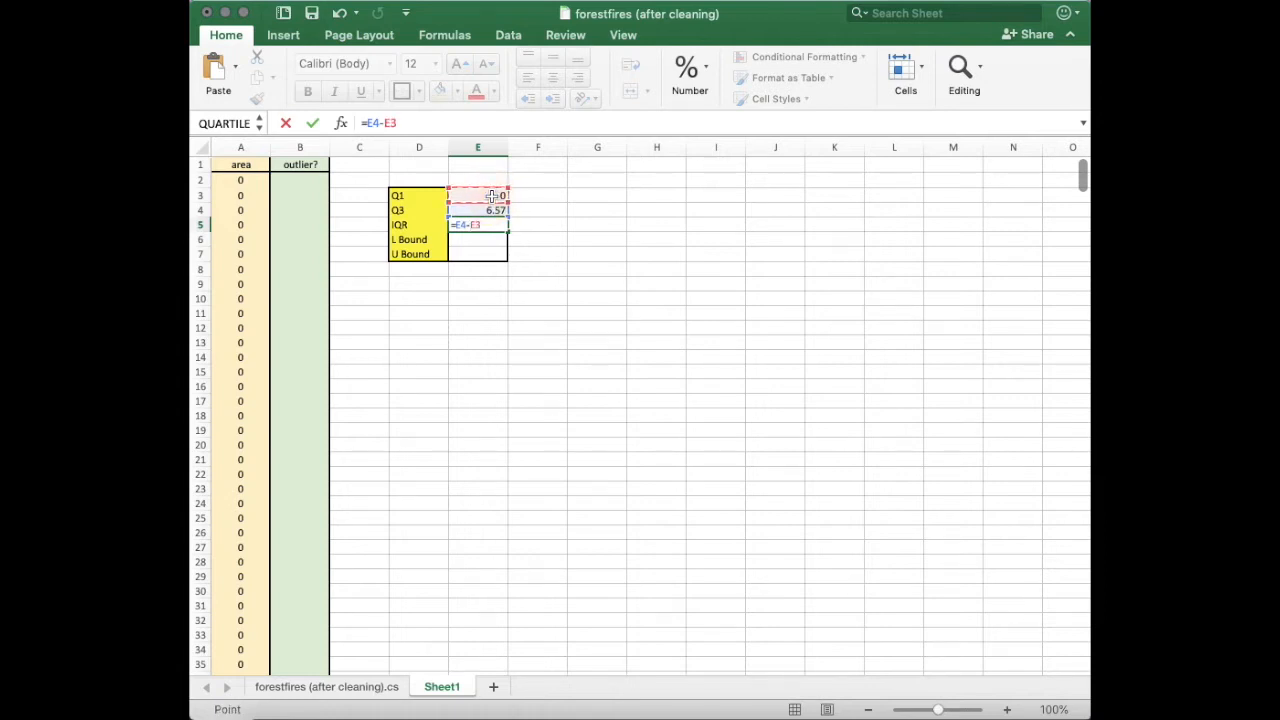
{"action": "key", "text": "Return"}
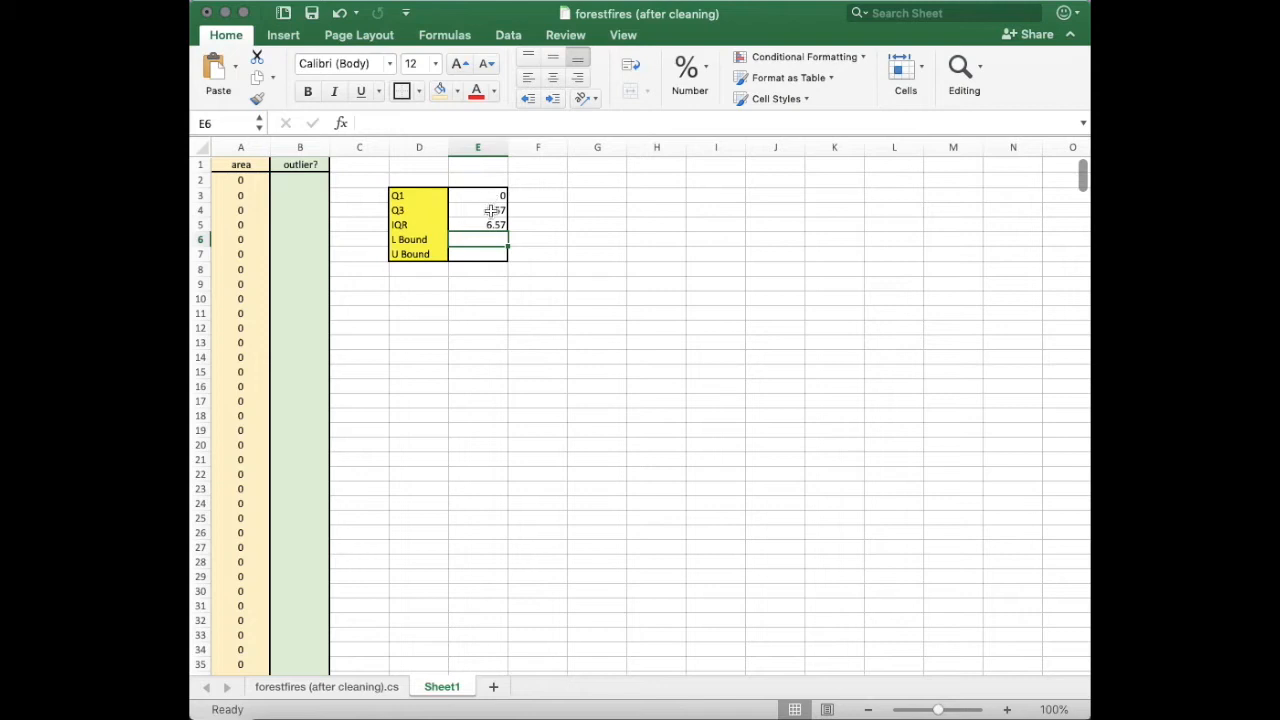
Compute the lower bound as =E3-(1.5*E5) in the L Bound cell.
{"action": "left_click", "coordinate": [483, 237]}
{"action": "type", "text": "="}
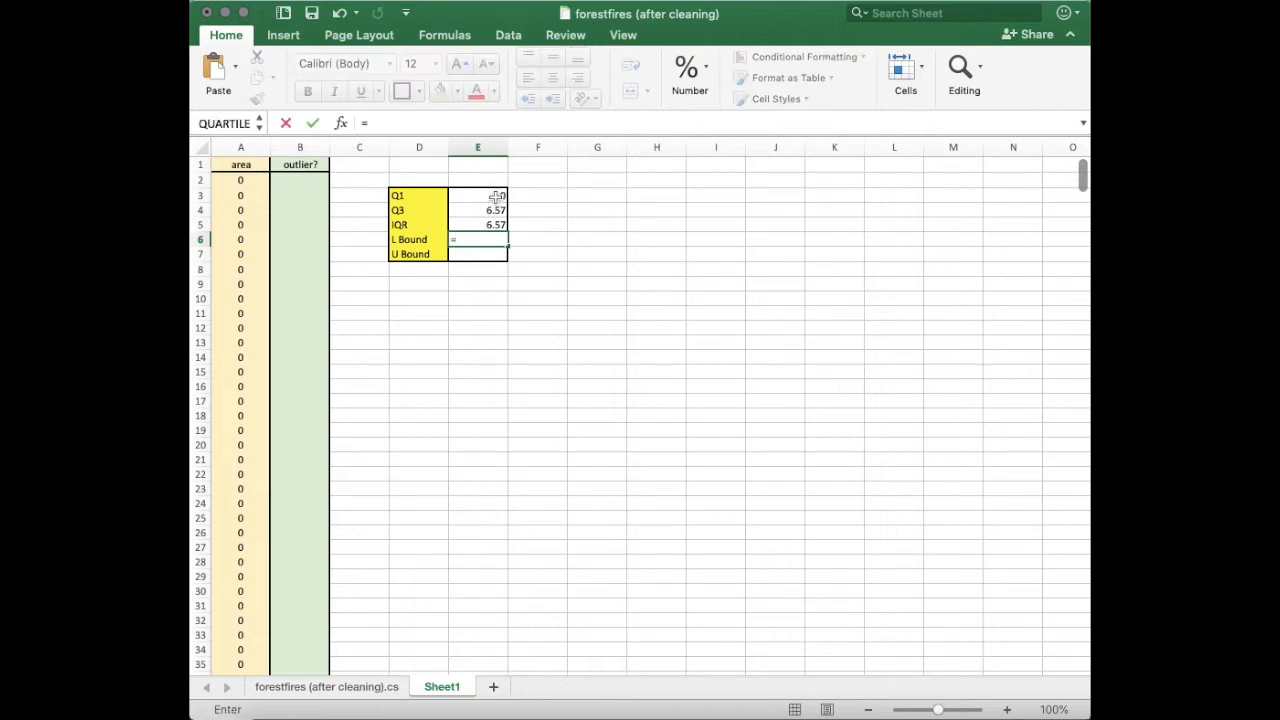
{"action": "left_click", "coordinate": [497, 197]}
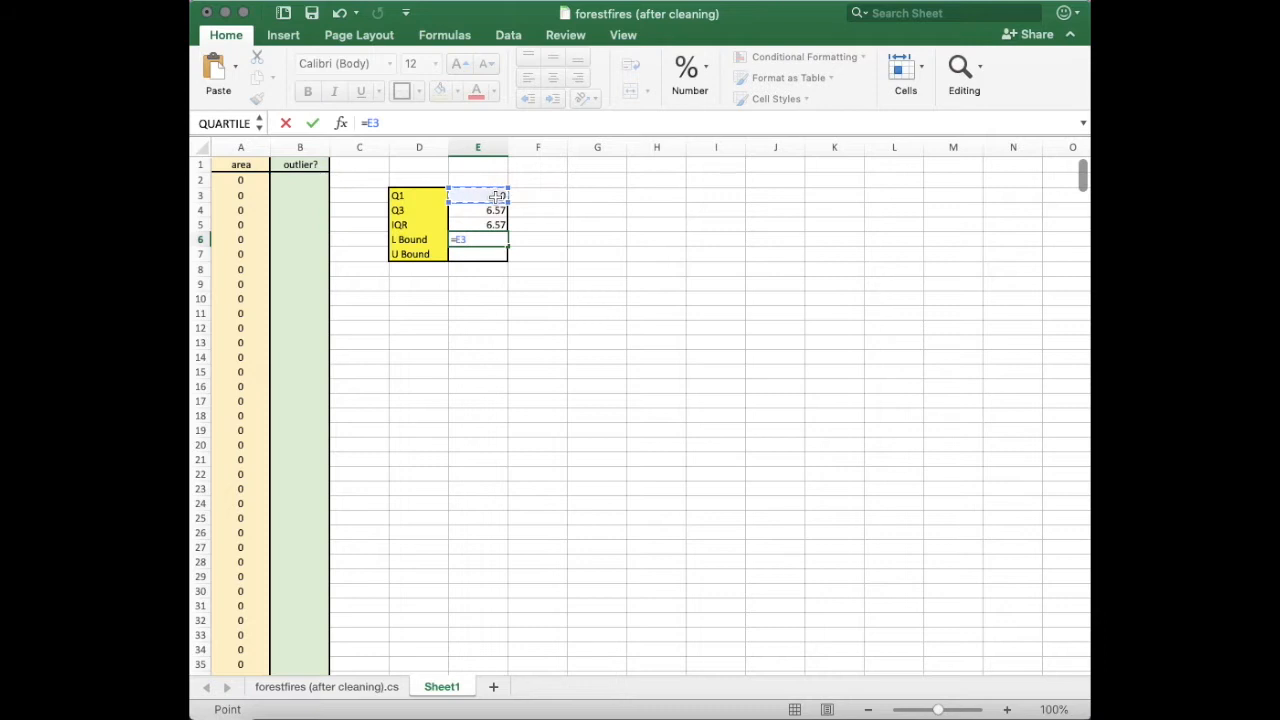
{"action": "type", "text": "-(1.5*"}
{"action": "left_click", "coordinate": [497, 225]}
{"action": "type", "text": ")"}
{"action": "key", "text": "Return"}
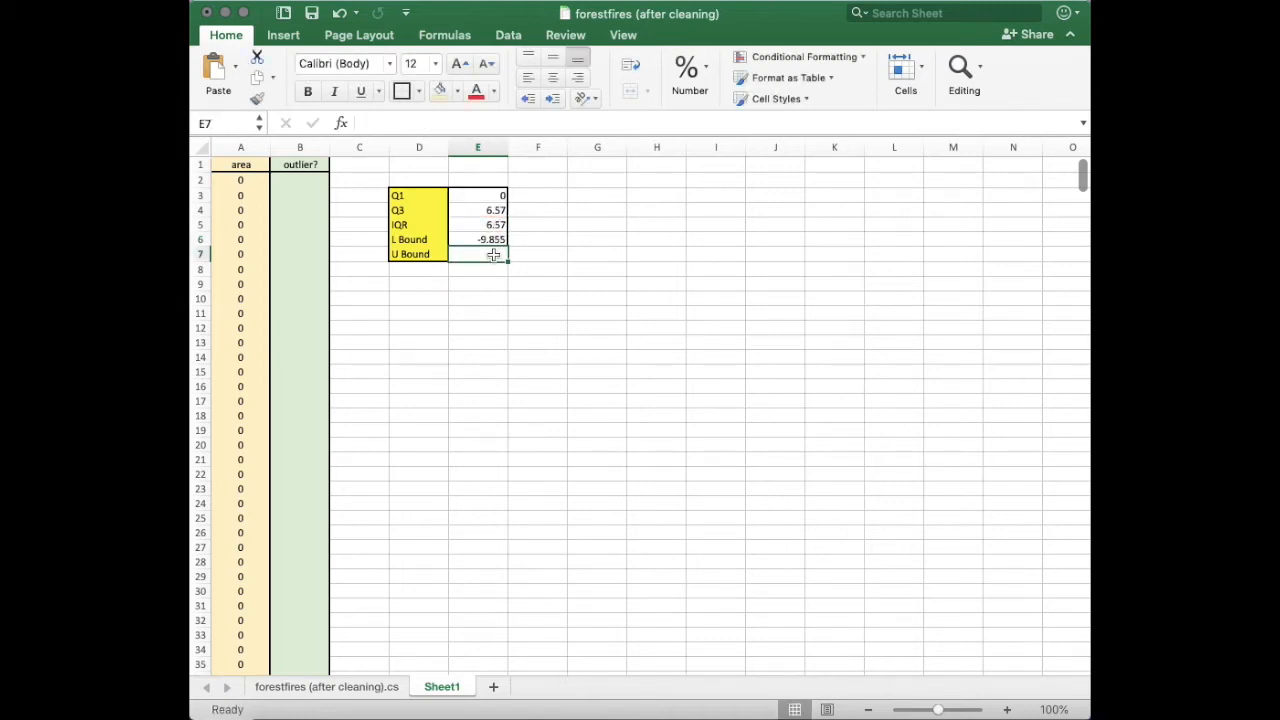
Compute the upper bound as =E4+(1.5*E5) in the U Bound cell.
{"action": "left_click", "coordinate": [493, 255]}
{"action": "type", "text": "="}
{"action": "left_click", "coordinate": [493, 213]}
{"action": "type", "text": "+(1.5"}
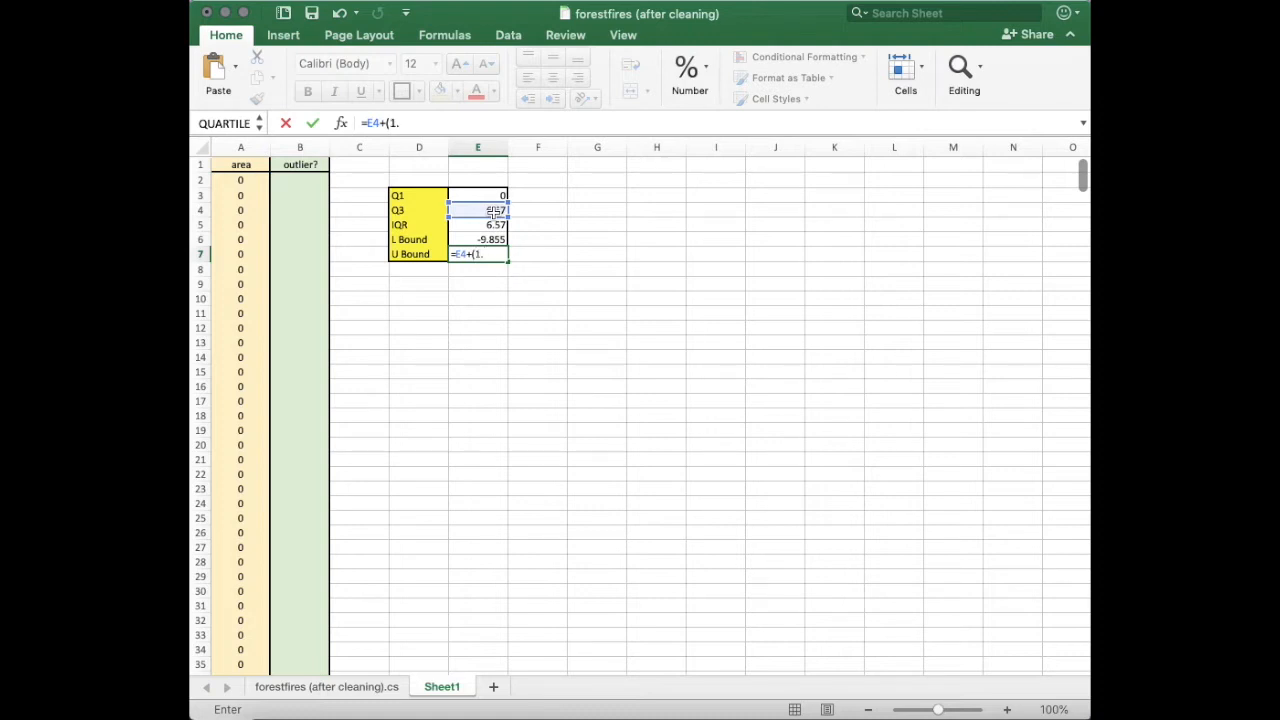
{"action": "type", "text": "*"}
{"action": "left_click", "coordinate": [497, 225]}
{"action": "type", "text": ")"}
{"action": "key", "text": "Return"}
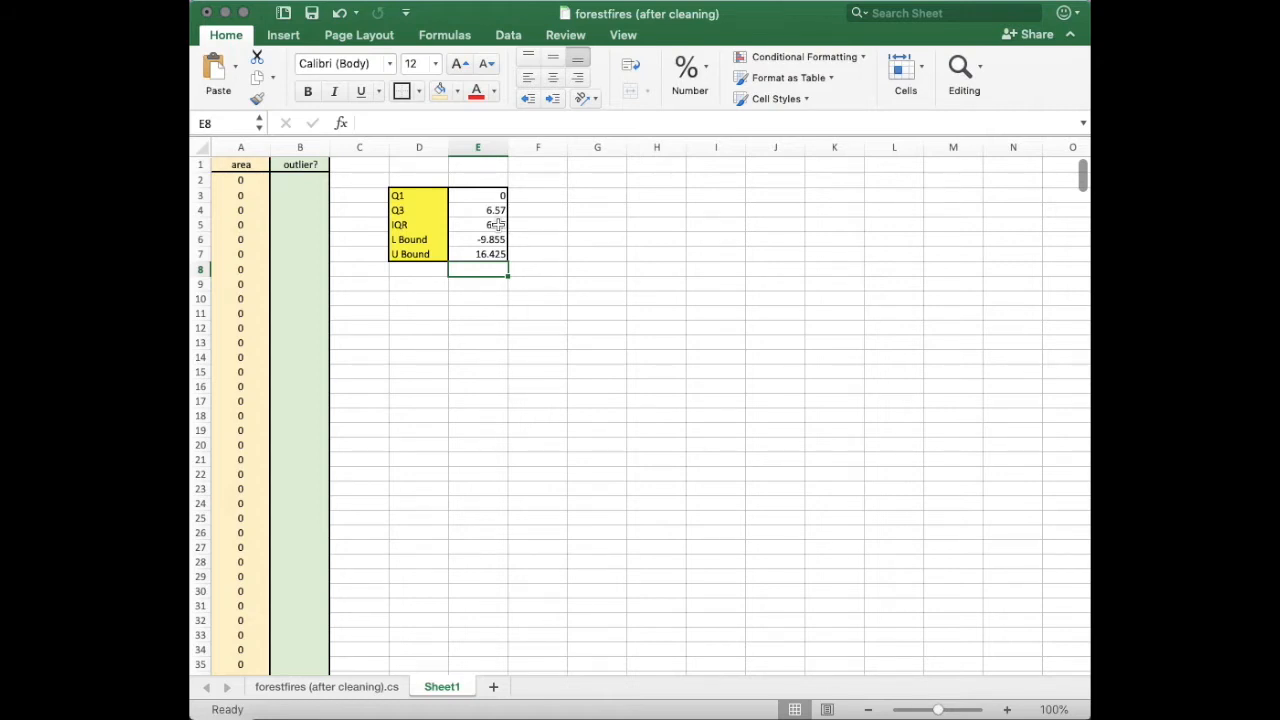
Enter =OR(A2<E6,A2>E7) in the first outlier? cell to flag values outside the bounds.
{"action": "left_click", "coordinate": [301, 180]}
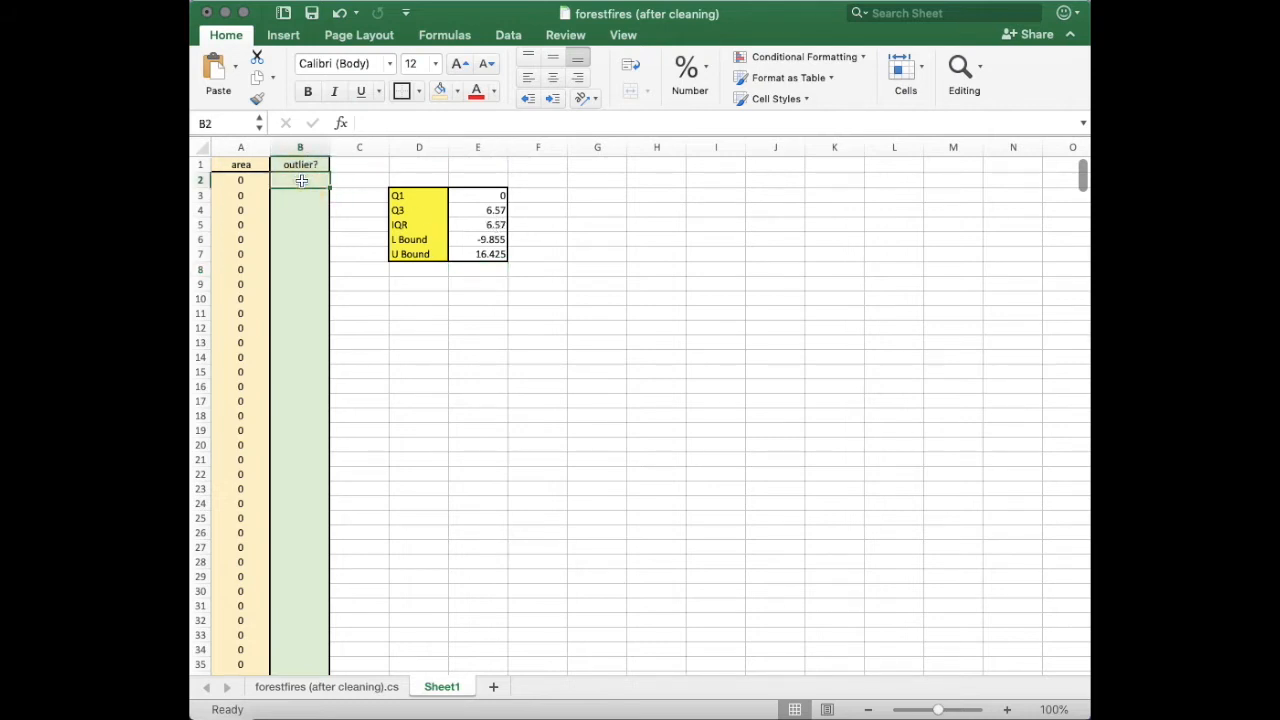
{"action": "type", "text": "=OR"}
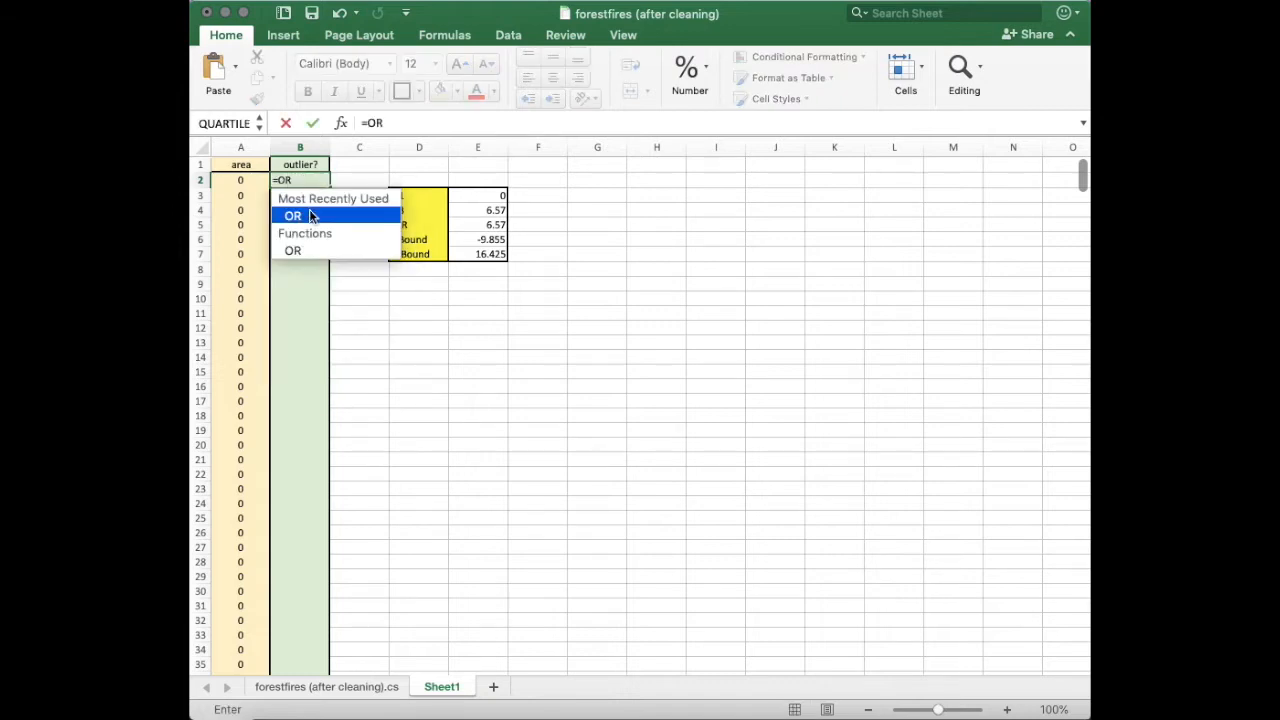
{"action": "double_click", "coordinate": [309, 217]}
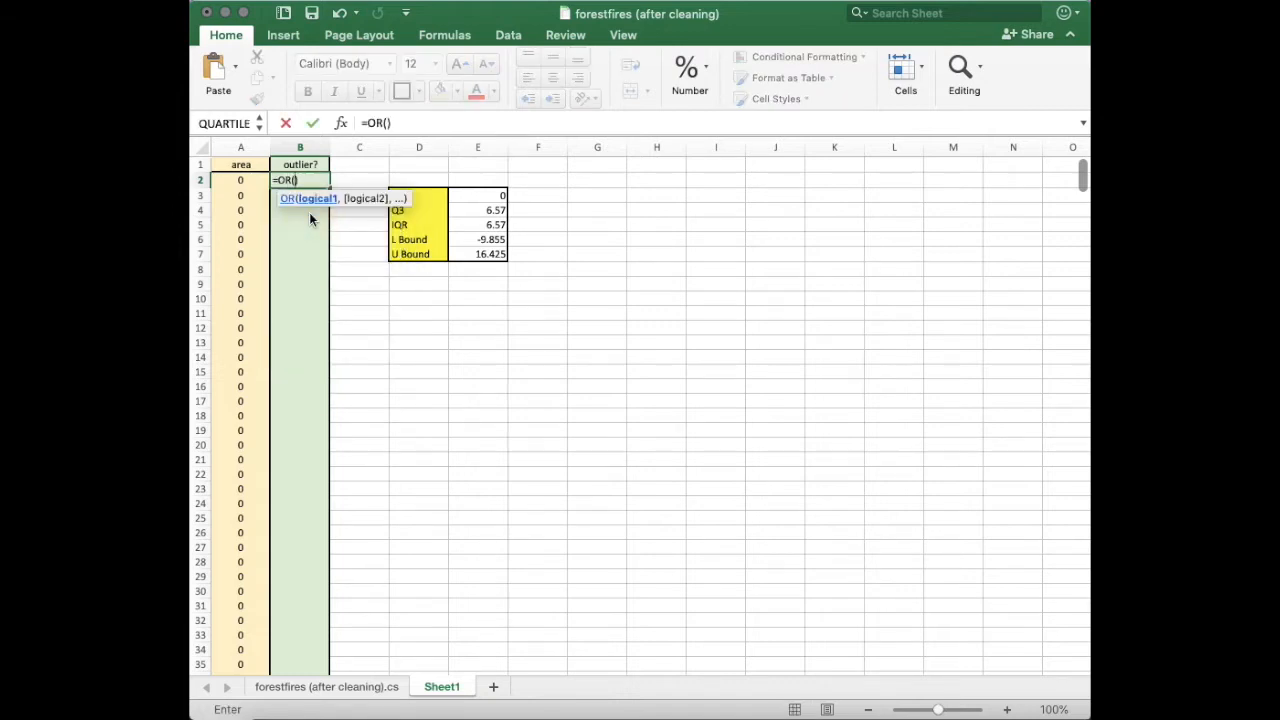
{"action": "left_click", "coordinate": [250, 180]}
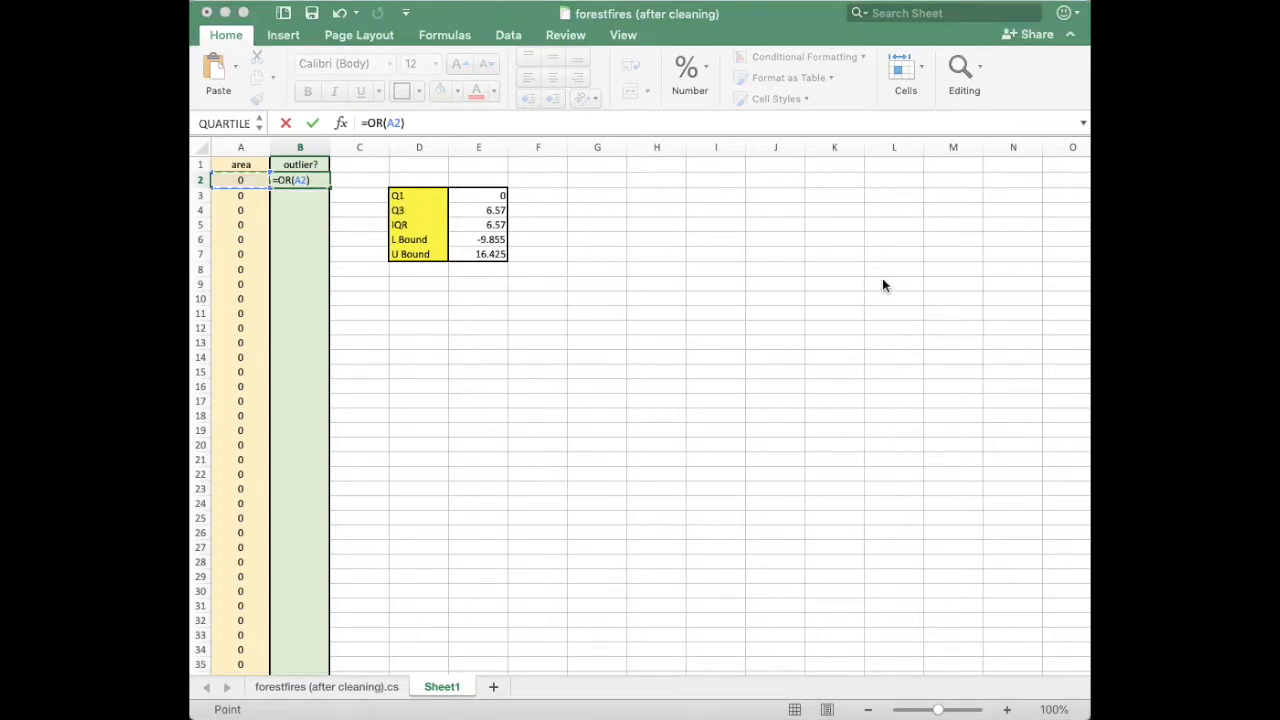
{"action": "left_click", "coordinate": [300, 181]}
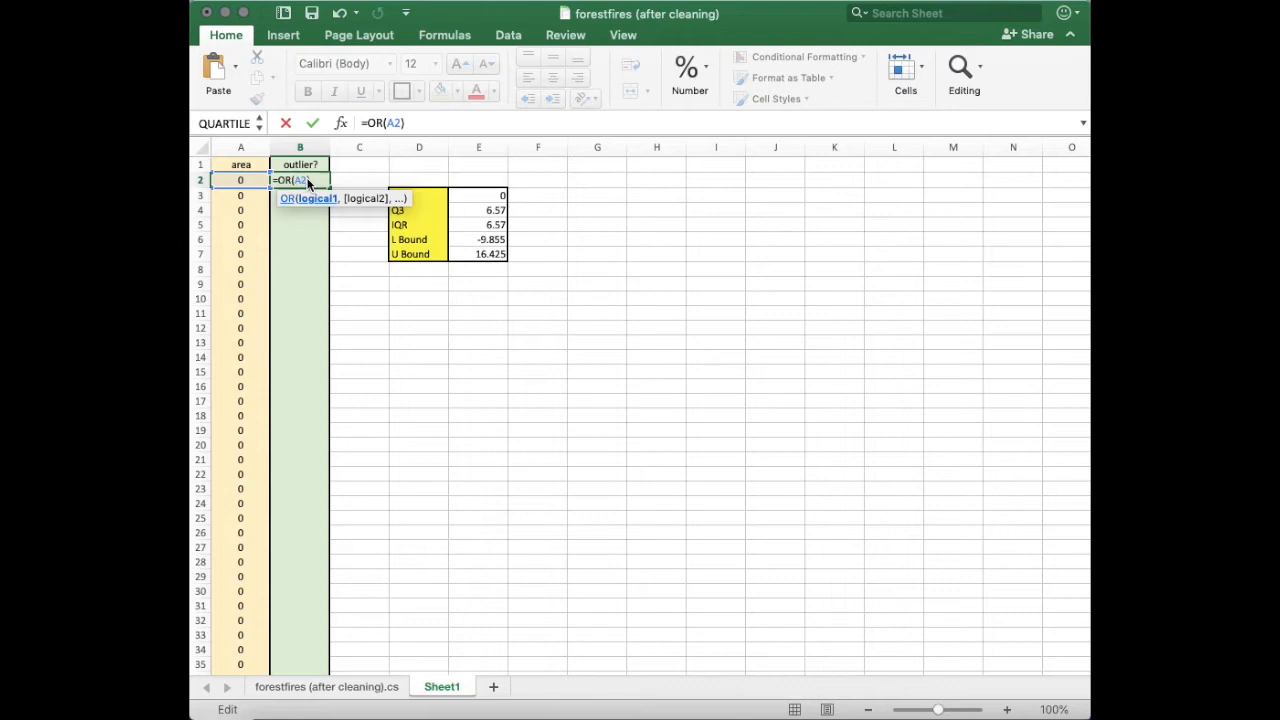
{"action": "type", "text": "<"}
{"action": "left_click", "coordinate": [484, 238]}
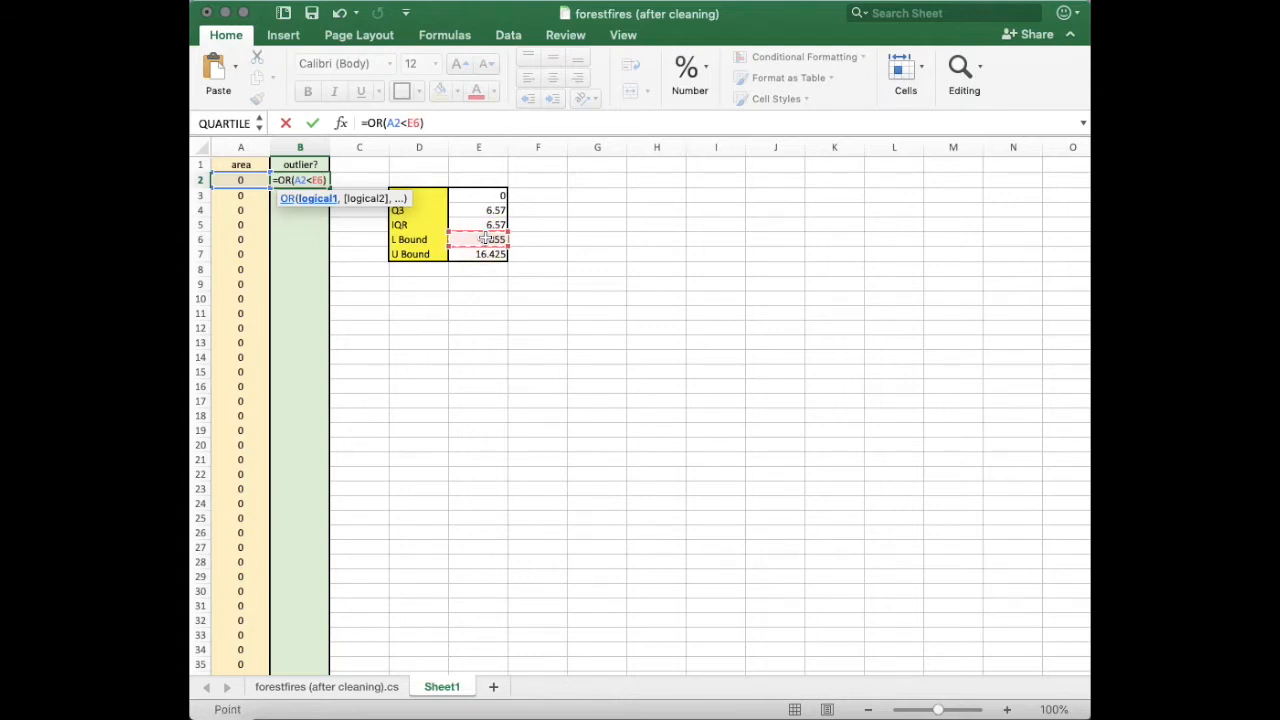
{"action": "type", "text": ","}
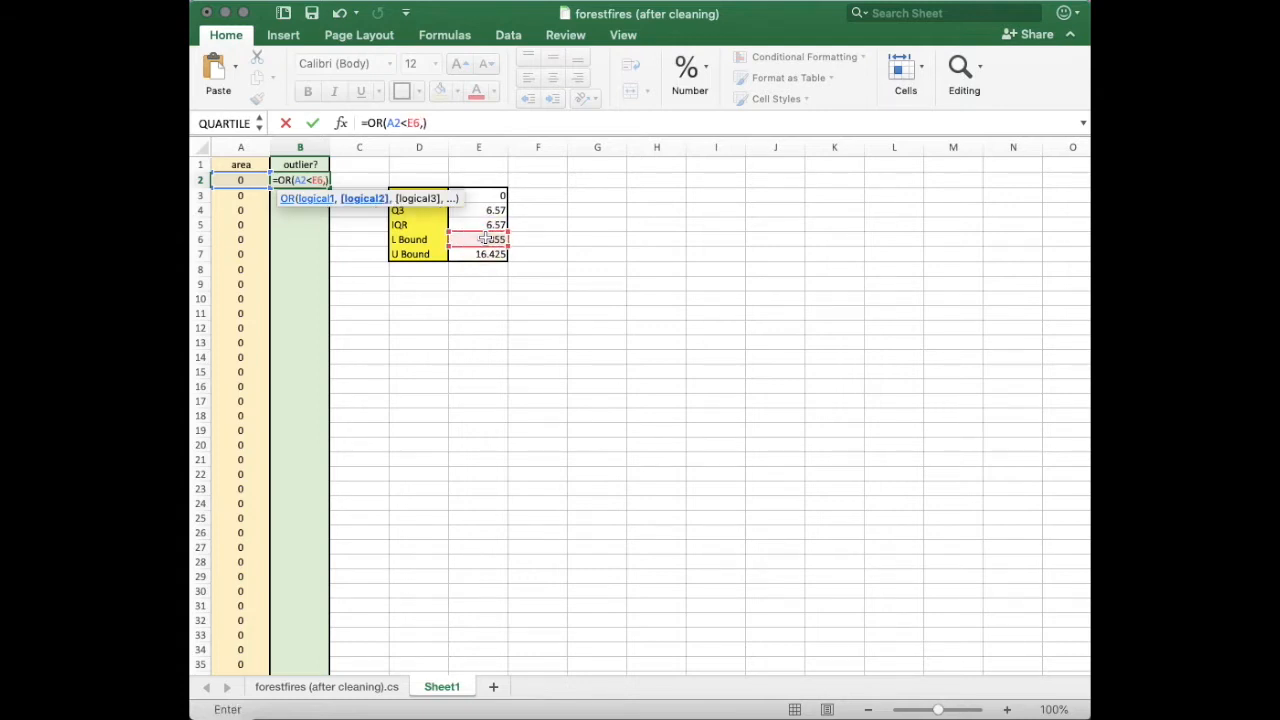
{"action": "left_click", "coordinate": [248, 180]}
{"action": "type", "text": ">"}
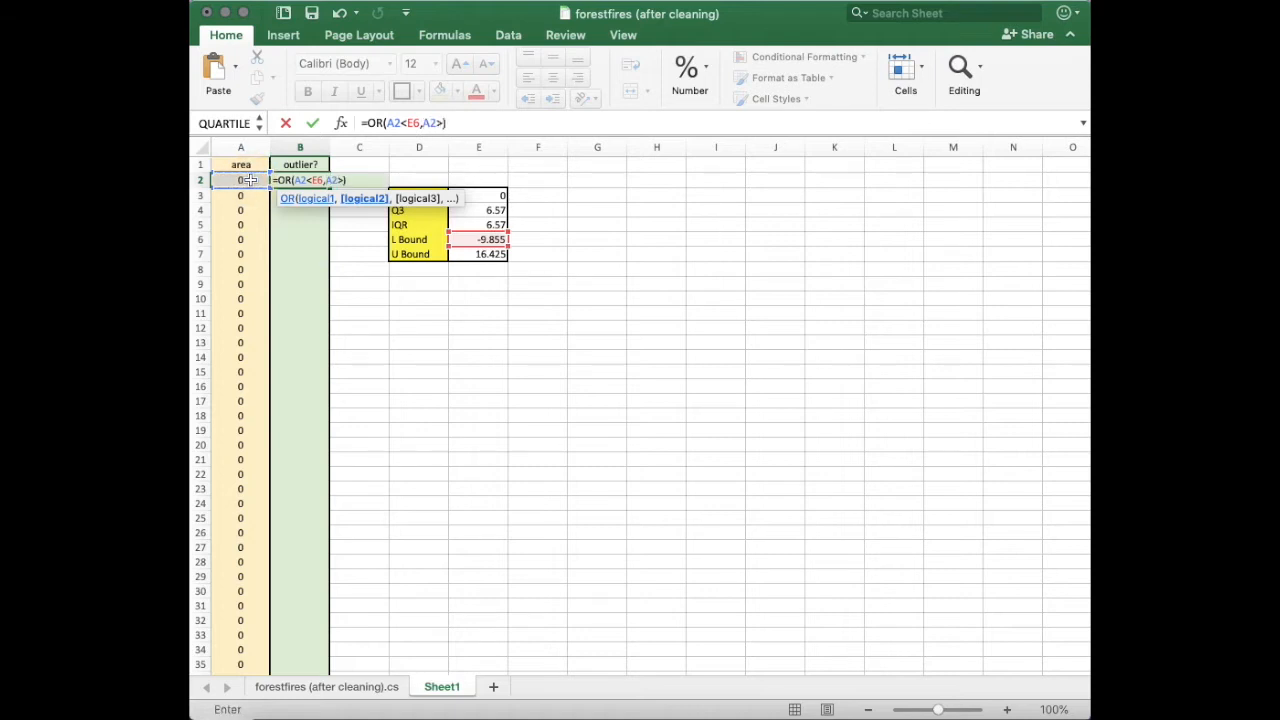
{"action": "left_click", "coordinate": [483, 254]}
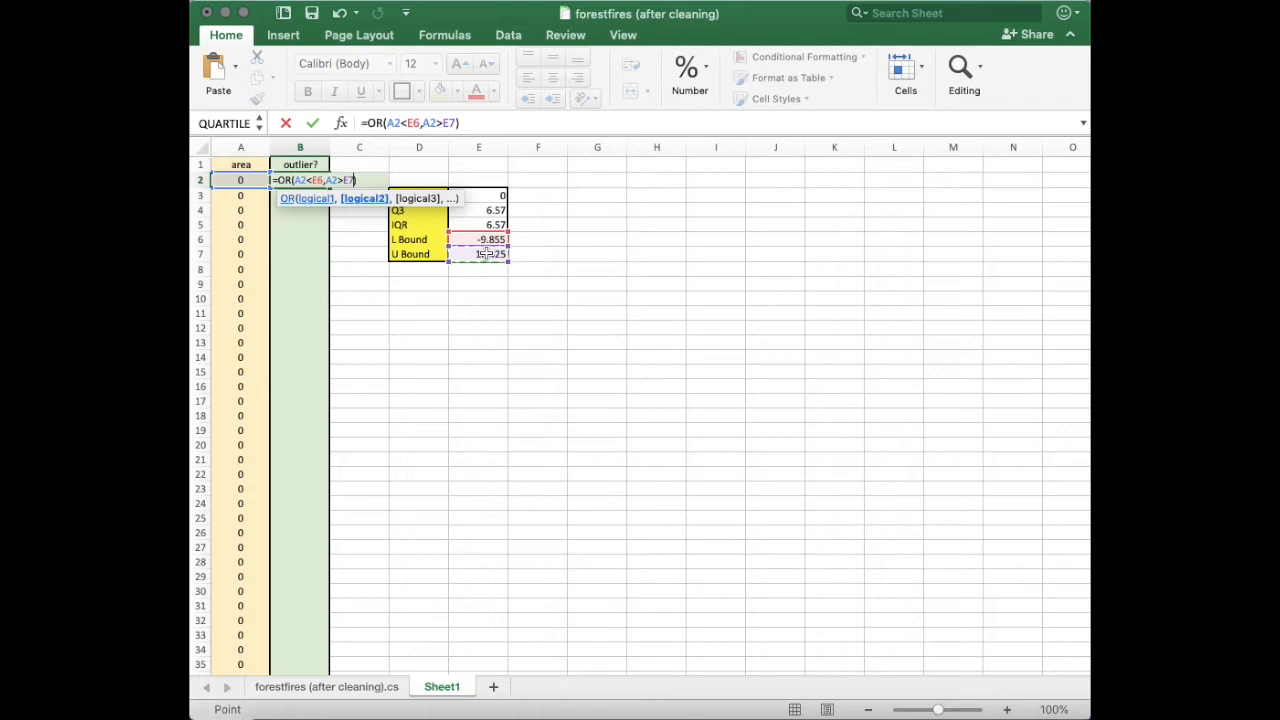
{"action": "key", "text": "Return"}
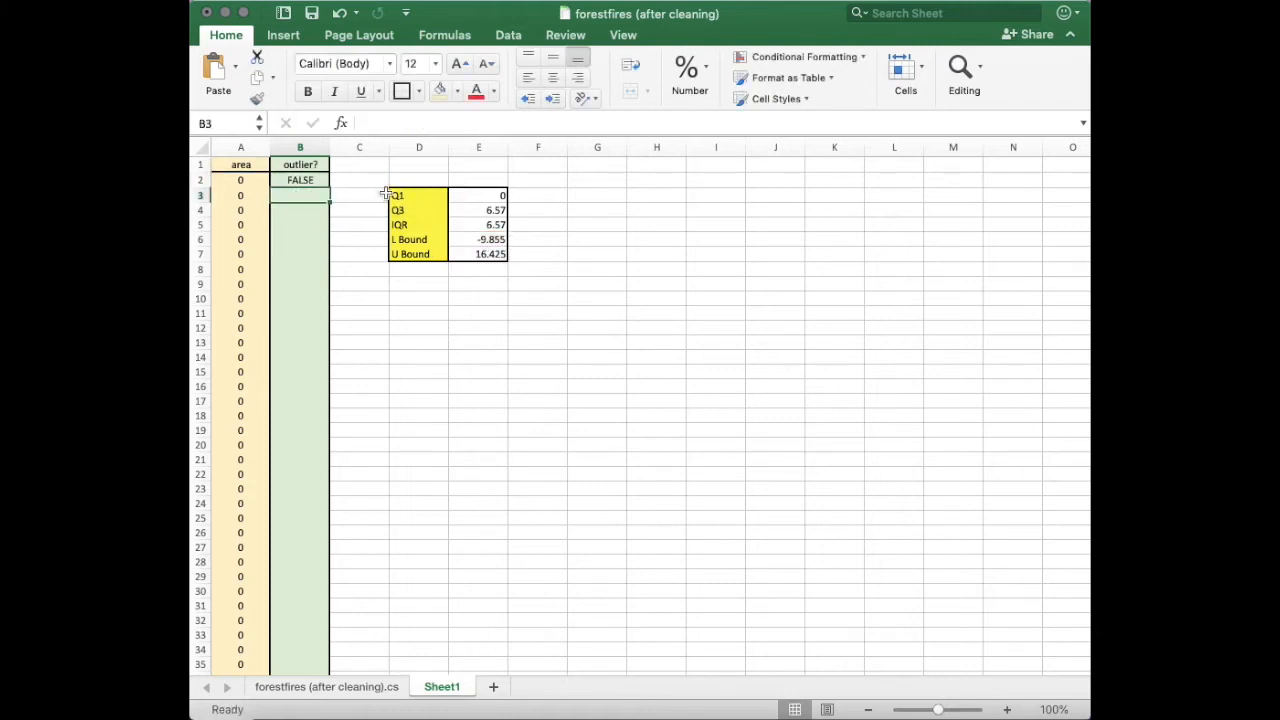
Make the bound references absolute so the outlier formula reads =OR(A2<$E$6,A2>$E$7).
{"action": "left_click", "coordinate": [311, 179]}
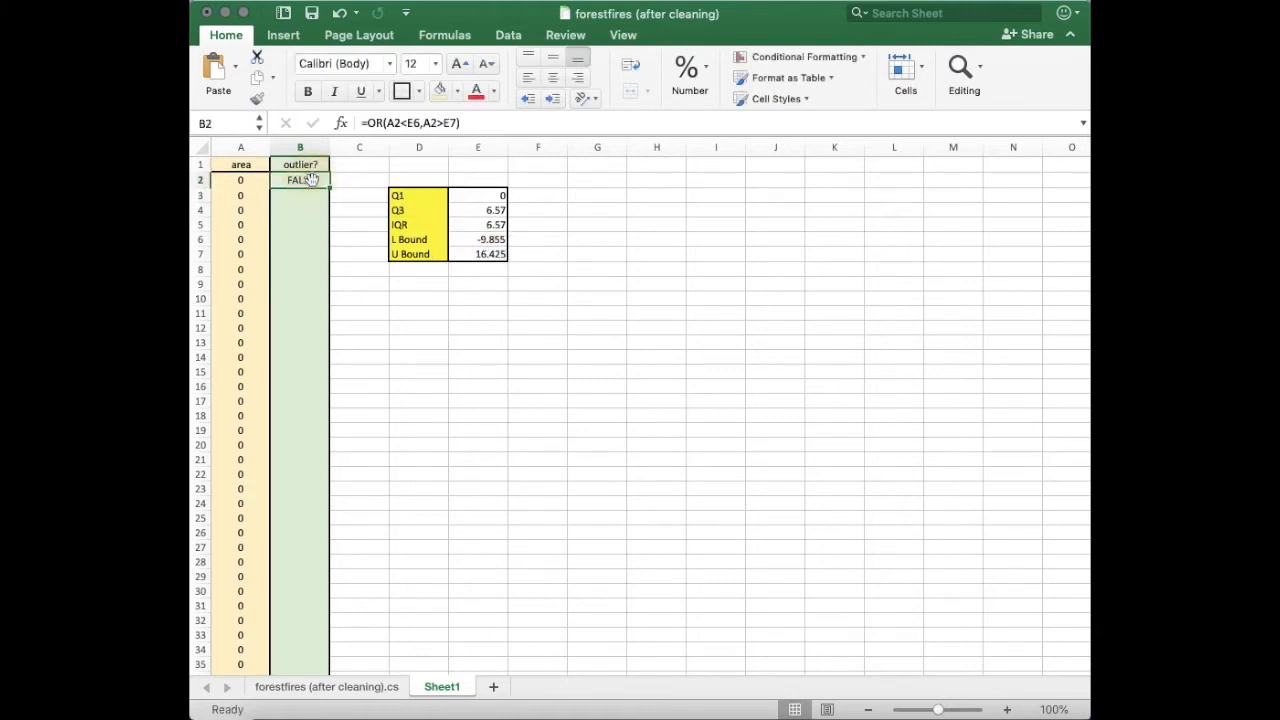
{"action": "left_click", "coordinate": [414, 125]}
{"action": "double_click", "coordinate": [414, 125]}
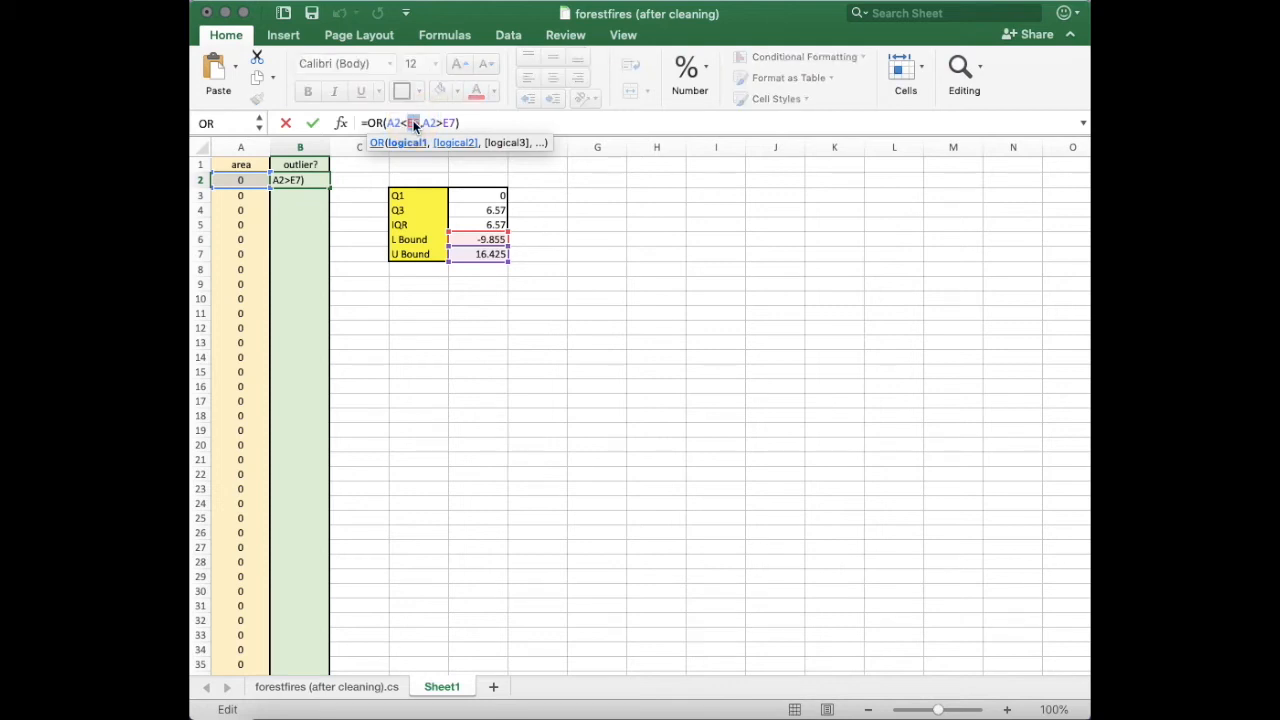
{"action": "key", "text": "F4"}
{"action": "double_click", "coordinate": [463, 121]}
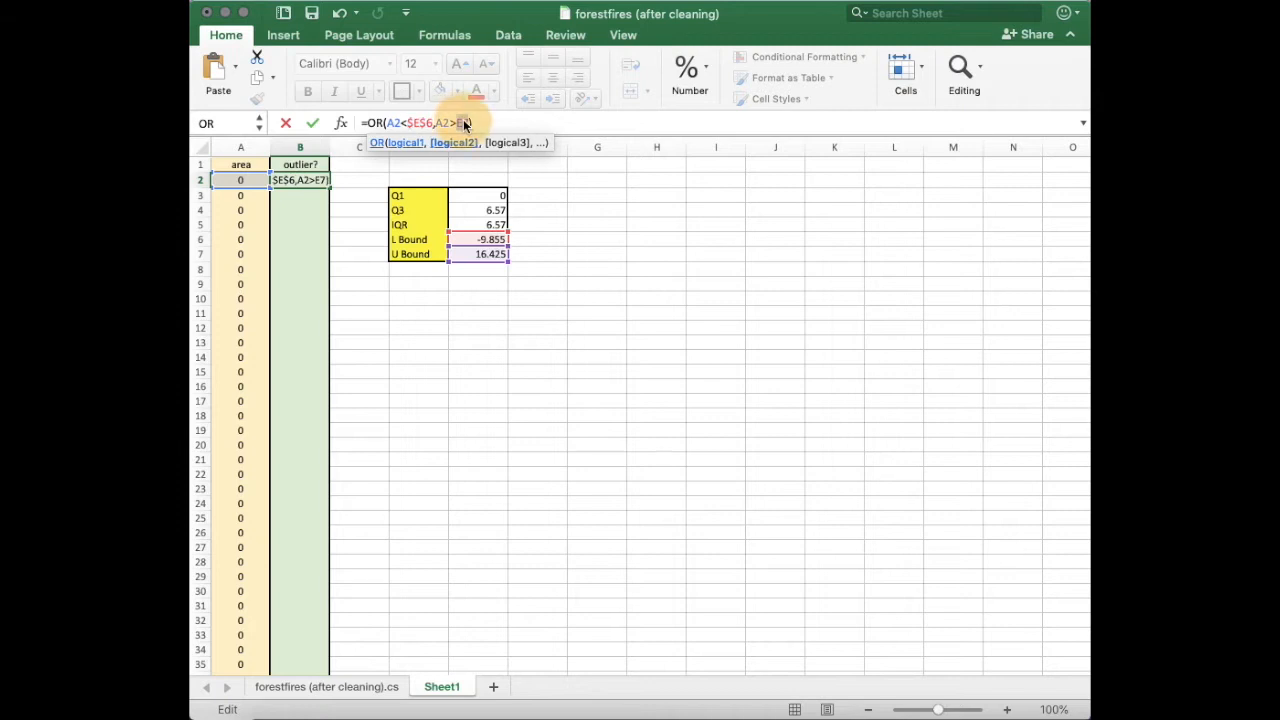
{"action": "key", "text": "F4"}
{"action": "key", "text": "Return"}
Confirm the outlier formula and fill it down the outlier? column alongside all the area values.
{"action": "left_click", "coordinate": [312, 181]}
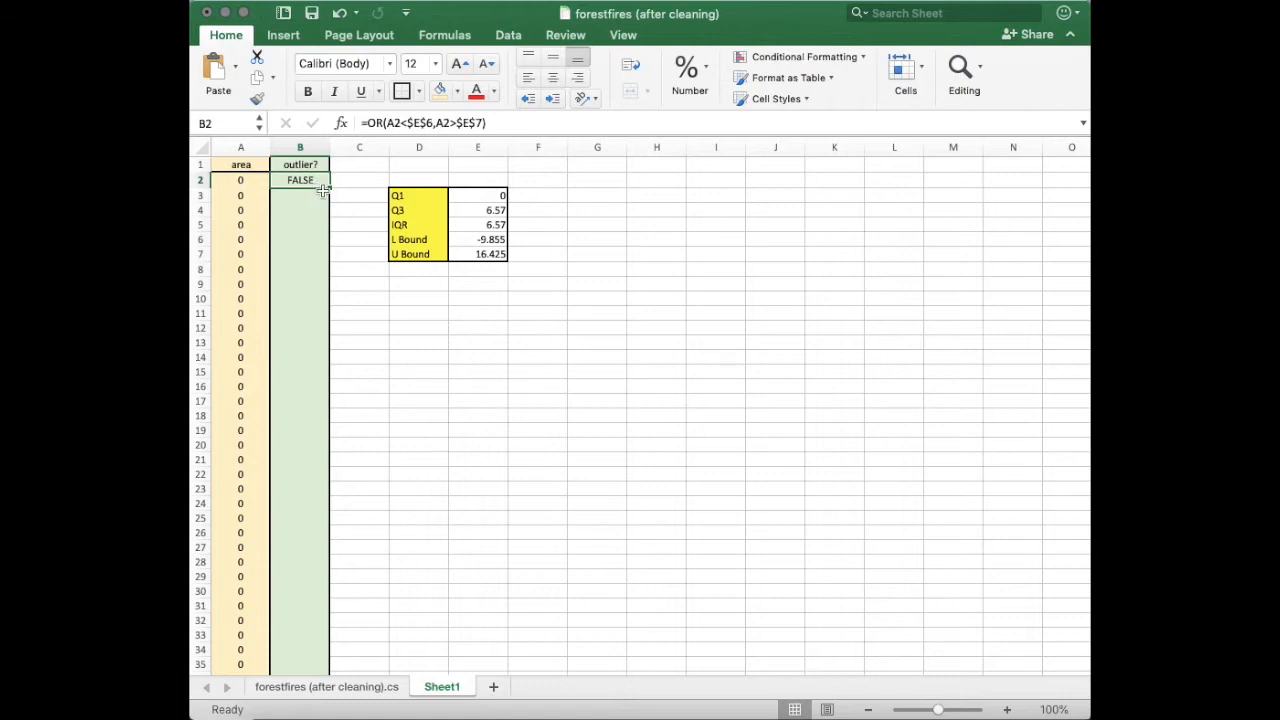
{"action": "left_click_drag", "start_coordinate": [329, 187], "coordinate": [329, 213]}
{"action": "left_click_drag", "start_coordinate": [318, 537], "coordinate": [306, 606]}
{"action": "scroll", "coordinate": [311, 627], "scroll_direction": "down", "scroll_amount": 3}
{"action": "scroll", "coordinate": [311, 627], "scroll_direction": "down", "scroll_amount": 3}
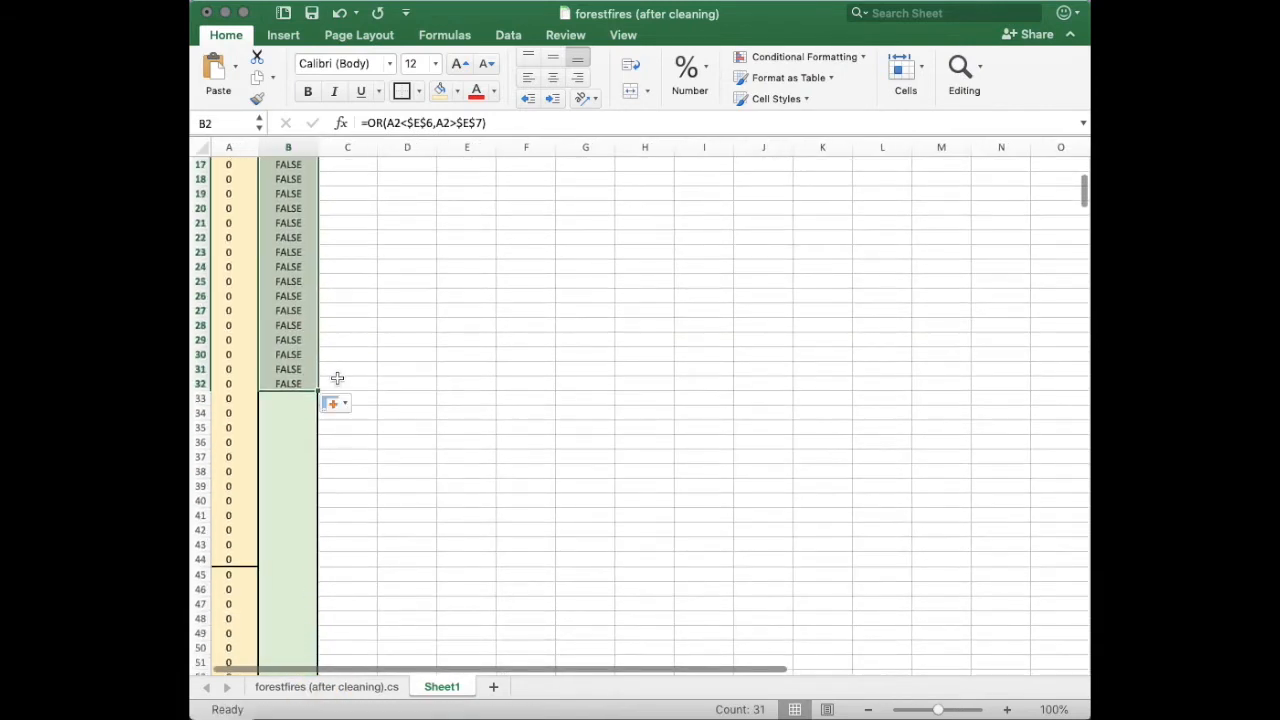
{"action": "left_click_drag", "start_coordinate": [317, 391], "coordinate": [329, 662]}
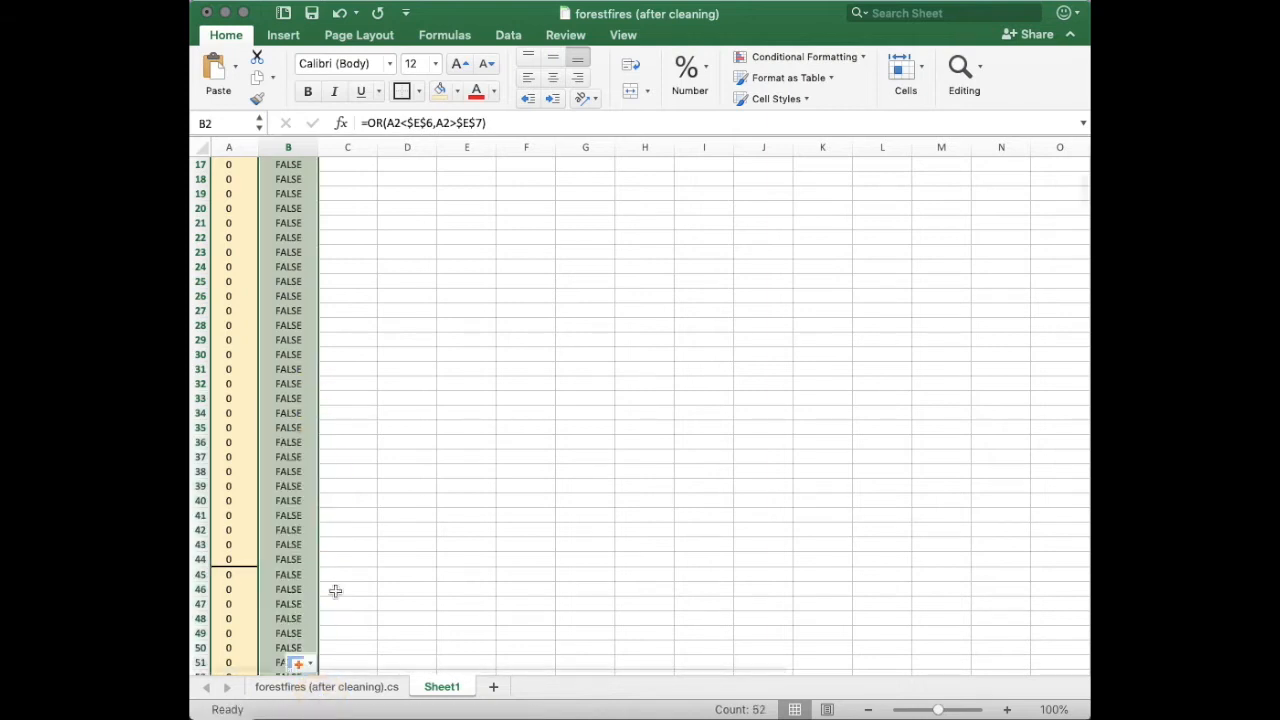
{"action": "scroll", "coordinate": [337, 523], "scroll_direction": "down", "scroll_amount": 5}
{"action": "left_click_drag", "start_coordinate": [316, 420], "coordinate": [320, 612]}
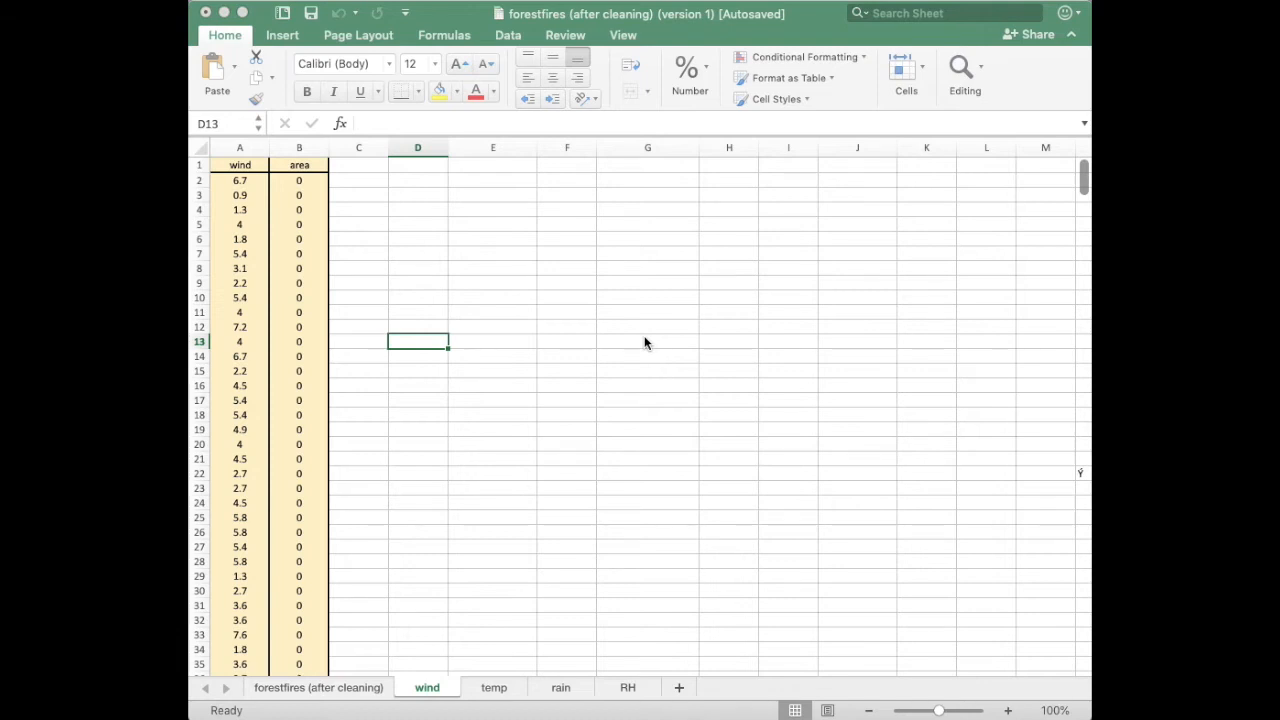
Start a Regression analysis on the wind sheet and set the input Y range to $B$1:$B$452.
{"action": "left_click", "coordinate": [506, 36]}
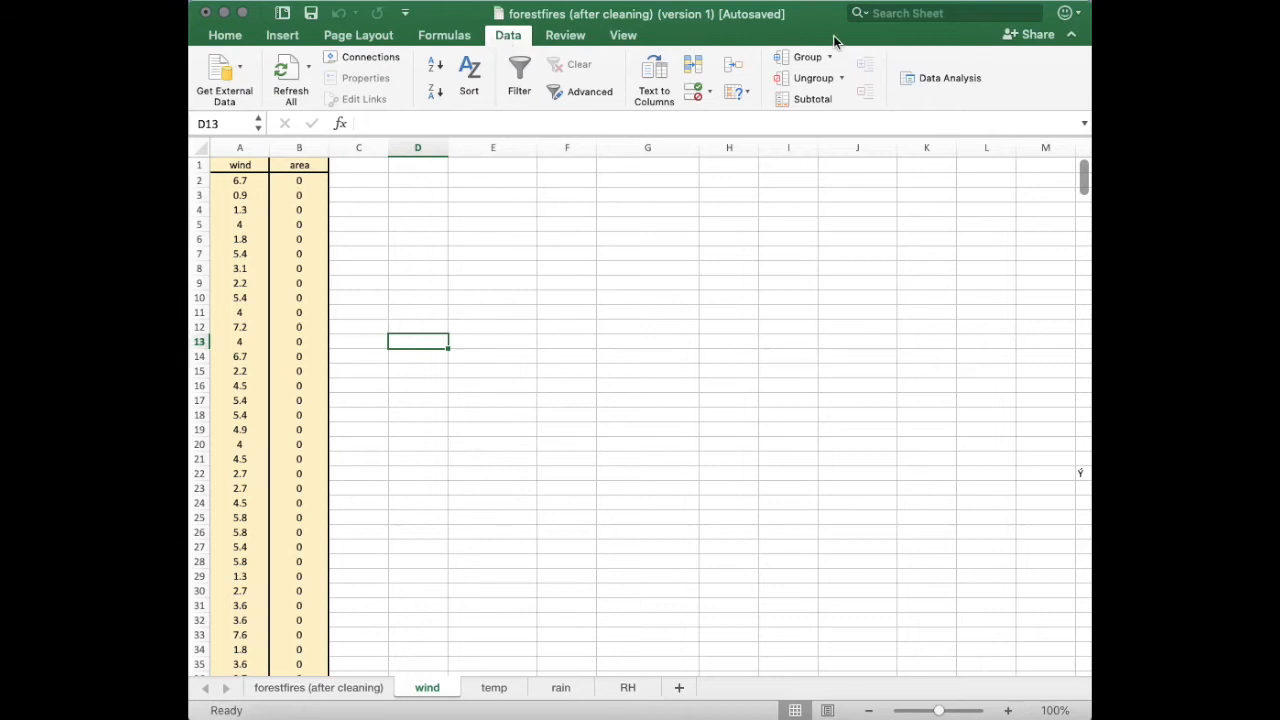
{"action": "left_click", "coordinate": [921, 80]}
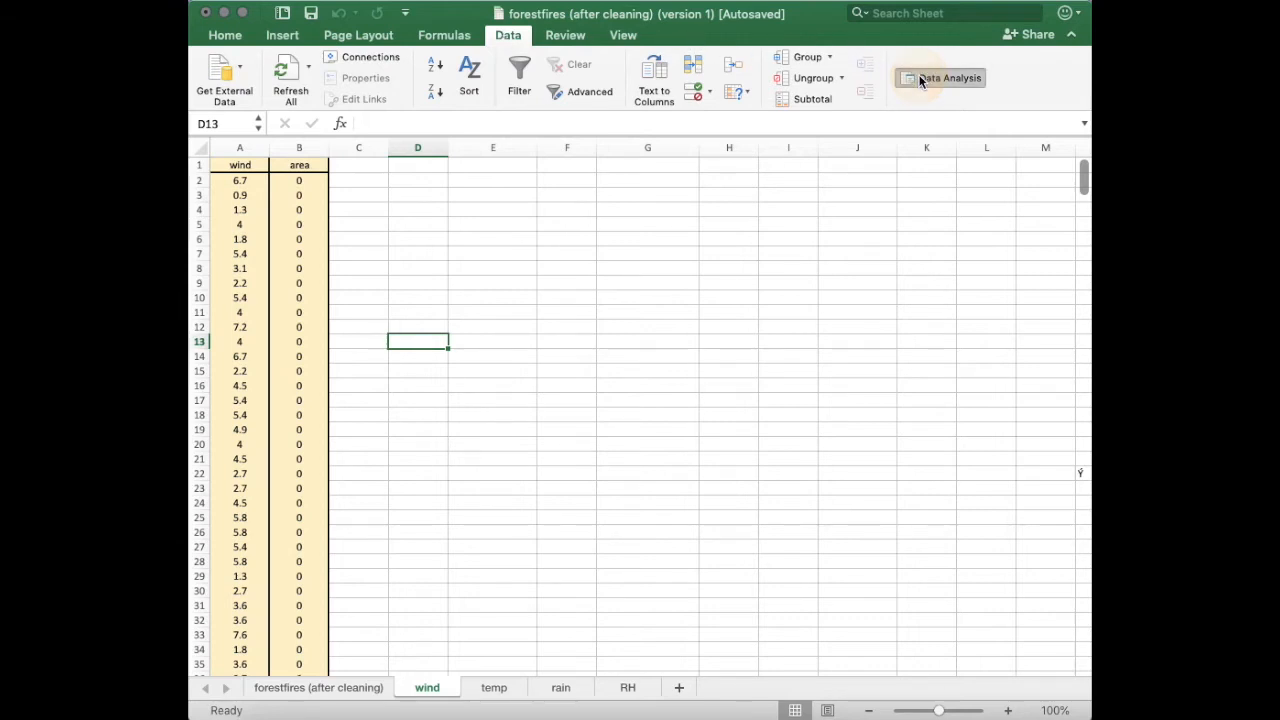
{"action": "left_click", "coordinate": [675, 214]}
{"action": "left_click", "coordinate": [1032, 172]}
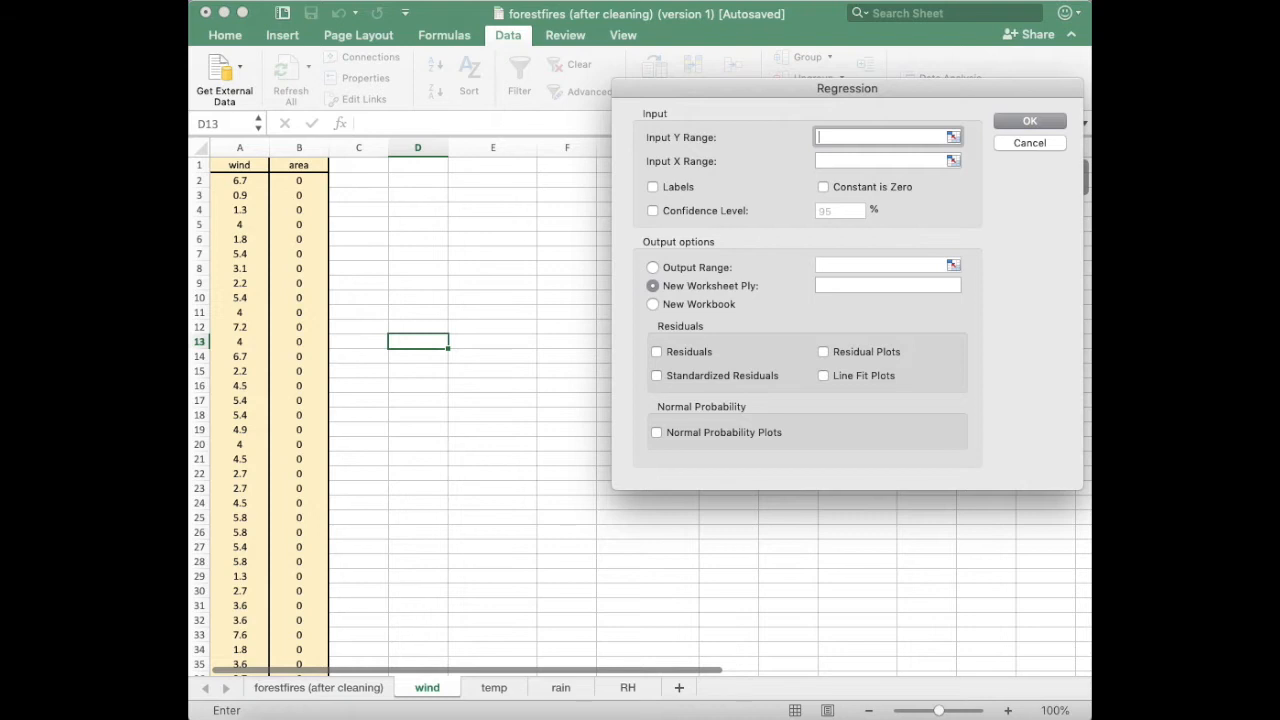
{"action": "left_click_drag", "start_coordinate": [280, 174], "coordinate": [300, 652]}
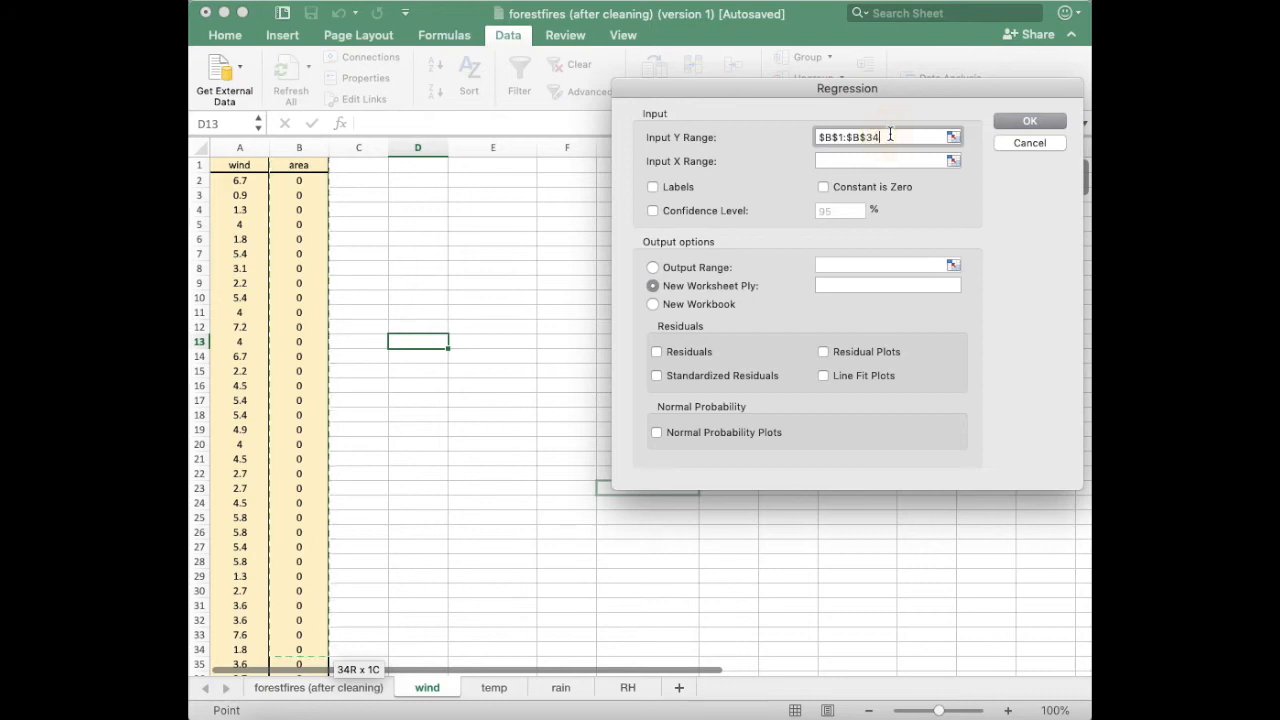
{"action": "key", "text": "BackSpace"}
{"action": "key", "text": "BackSpace"}
{"action": "type", "text": "452"}
Set the input X range to $A$1:$A$452 and turn on Labels.
{"action": "left_click", "coordinate": [922, 161]}
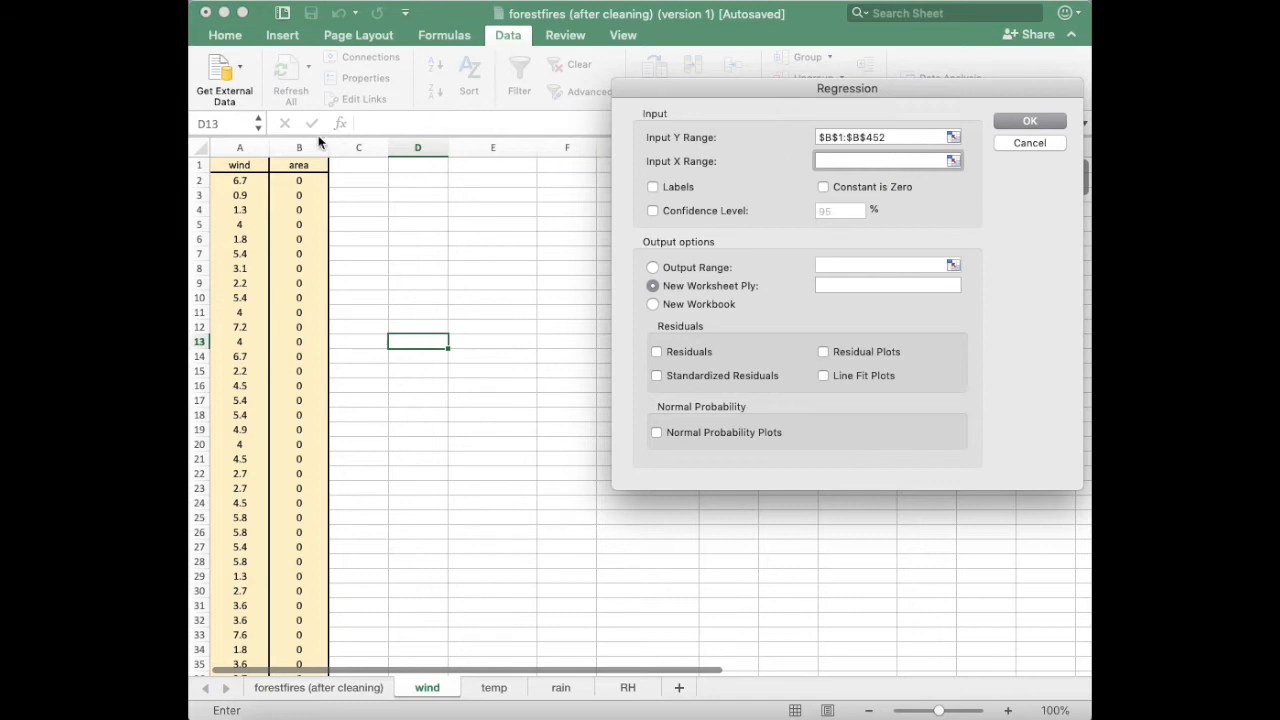
{"action": "left_click_drag", "start_coordinate": [251, 164], "coordinate": [243, 690]}
{"action": "key", "text": "BackSpace"}
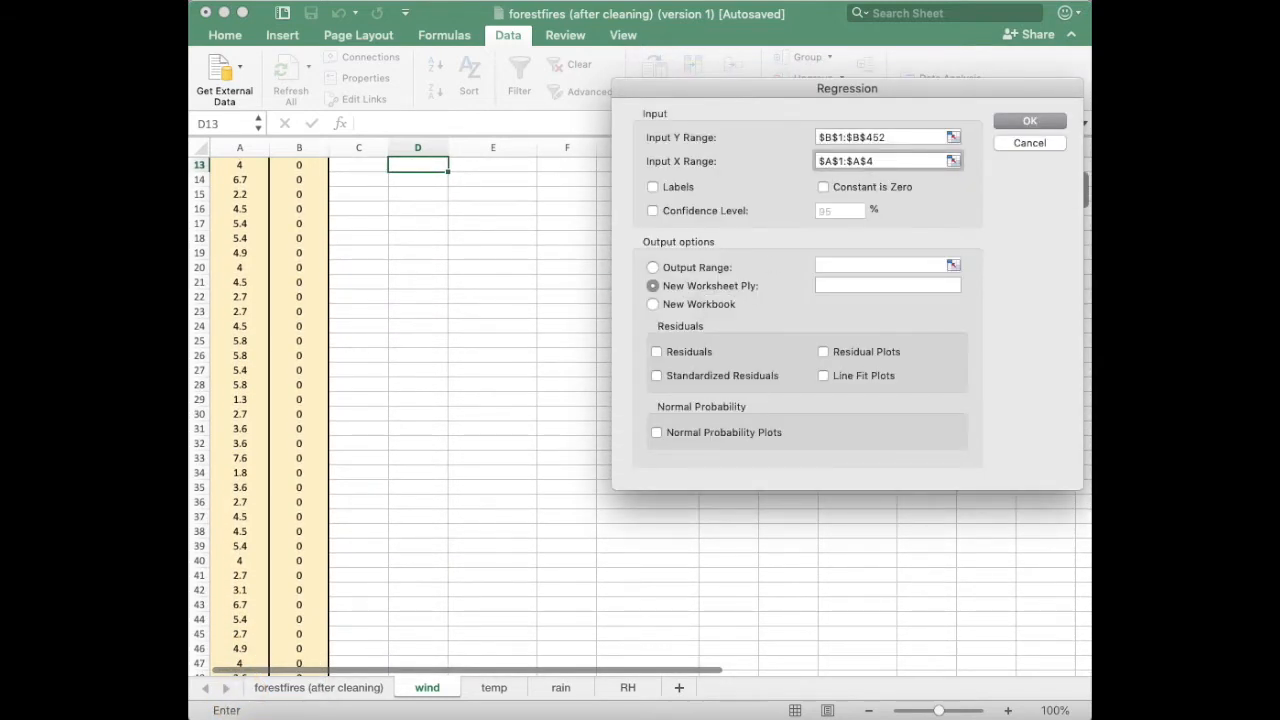
{"action": "type", "text": "52"}
{"action": "left_click", "coordinate": [654, 186]}
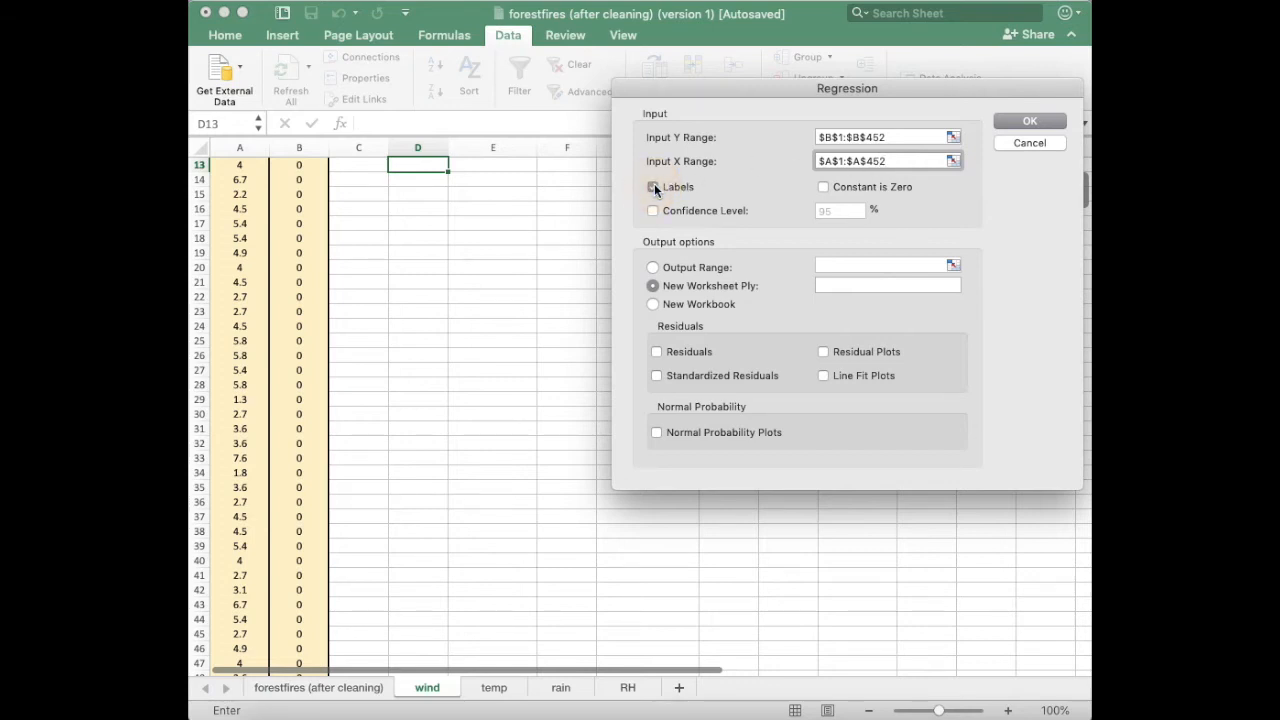
Send the regression output to cell $E$4 with residuals included and run the analysis.
{"action": "left_click", "coordinate": [652, 267]}
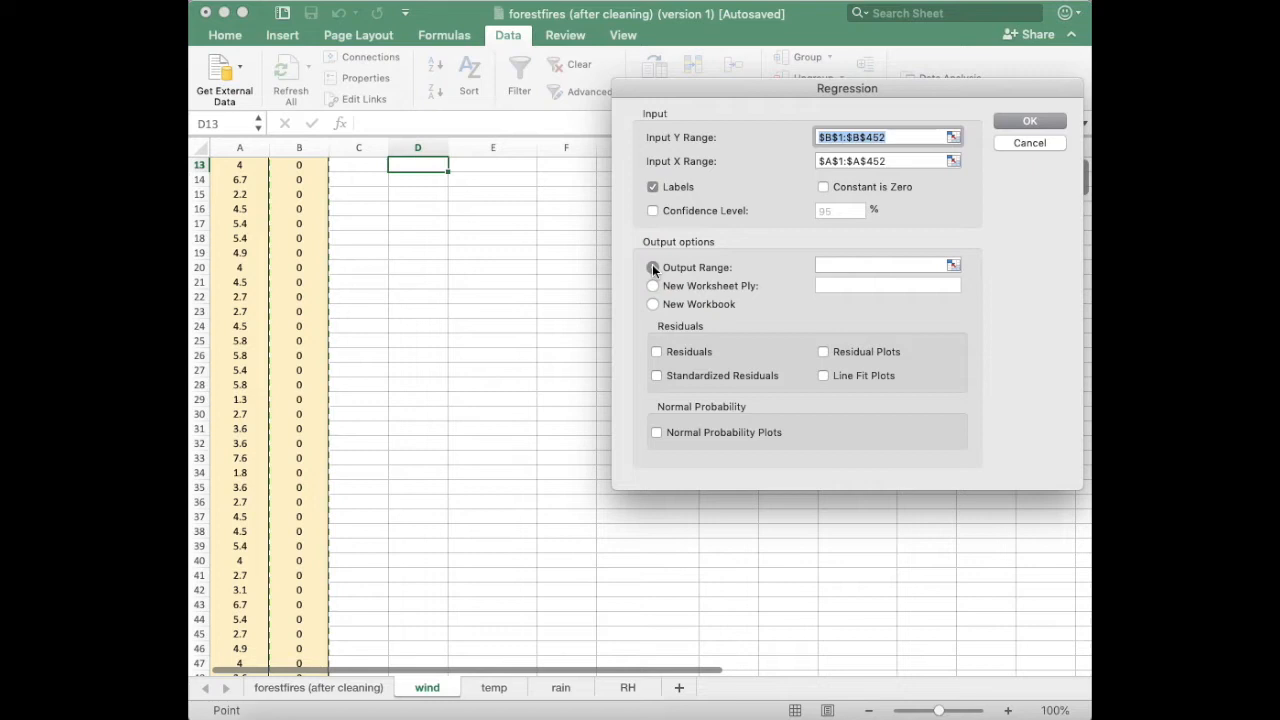
{"action": "left_click", "coordinate": [935, 265]}
{"action": "left_click", "coordinate": [955, 264]}
{"action": "left_click", "coordinate": [463, 207]}
{"action": "left_click", "coordinate": [1074, 87]}
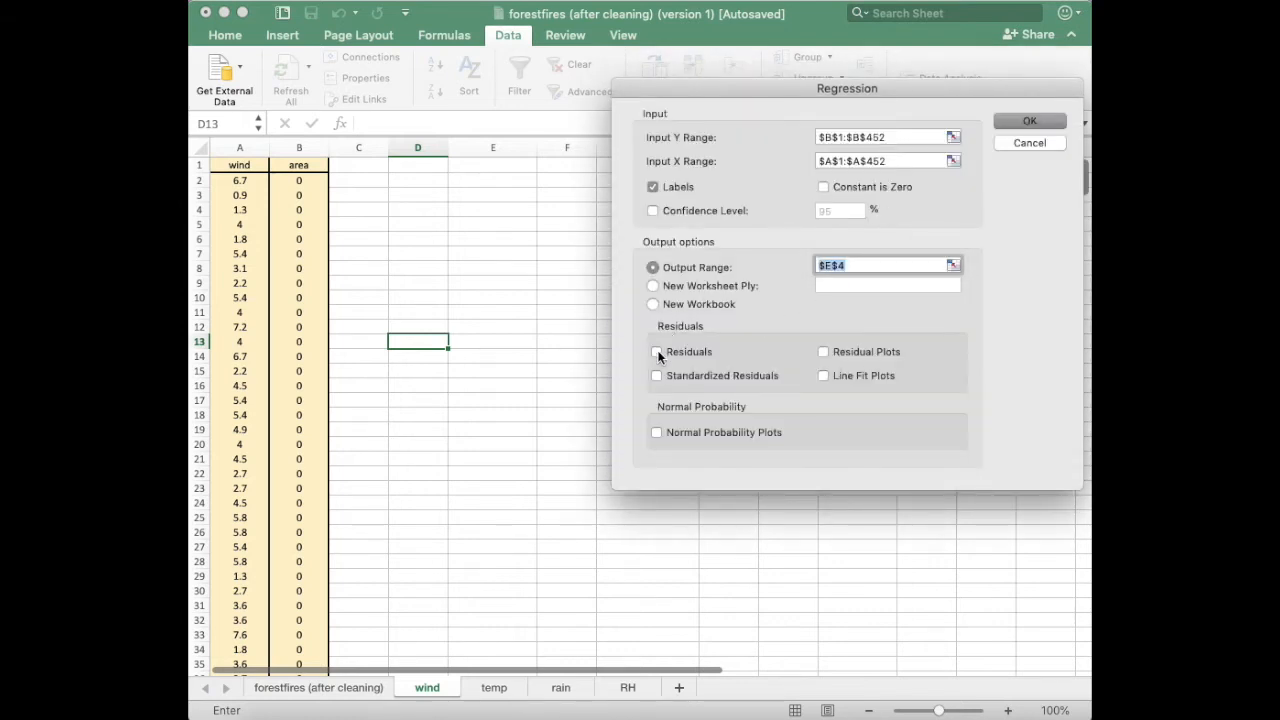
{"action": "left_click", "coordinate": [657, 354]}
{"action": "left_click", "coordinate": [1010, 121]}
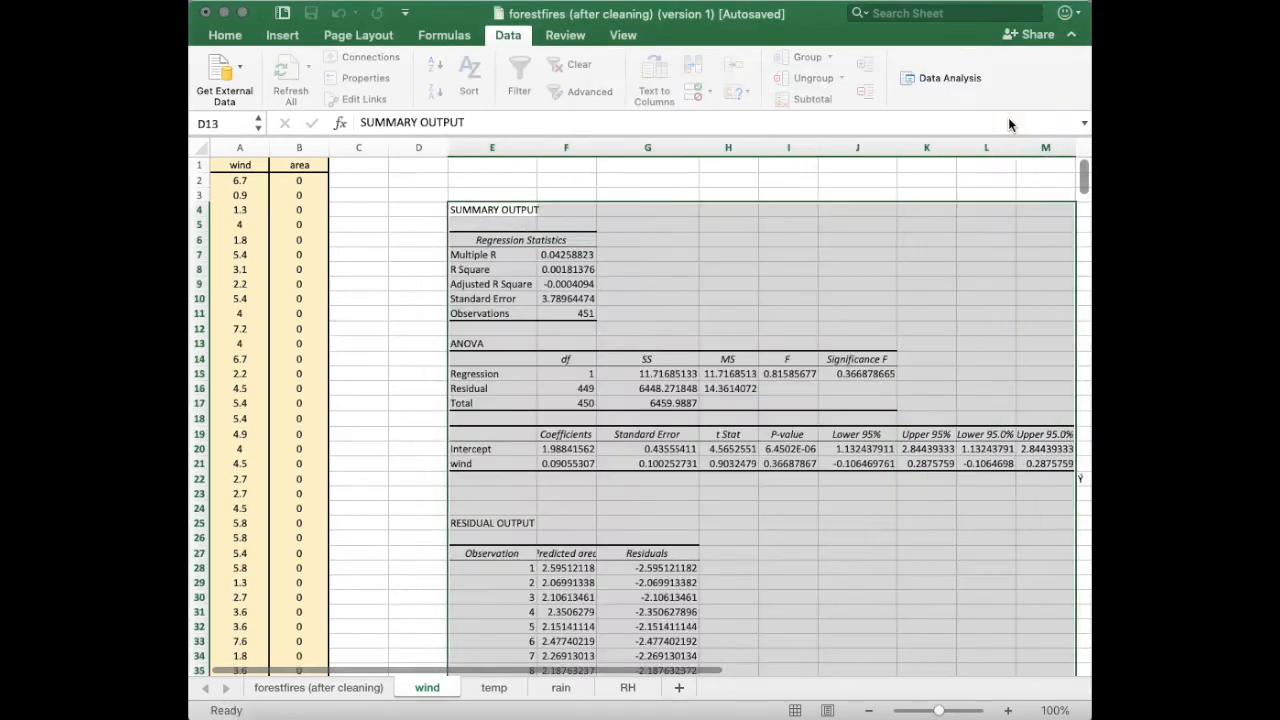
Insert a scatter chart of the wind and area columns.
{"action": "scroll", "coordinate": [750, 453], "scroll_direction": "down", "scroll_amount": 1}
{"action": "scroll", "coordinate": [750, 453], "scroll_direction": "right", "scroll_amount": 2}
{"action": "scroll", "coordinate": [750, 453], "scroll_direction": "up", "scroll_amount": 1}
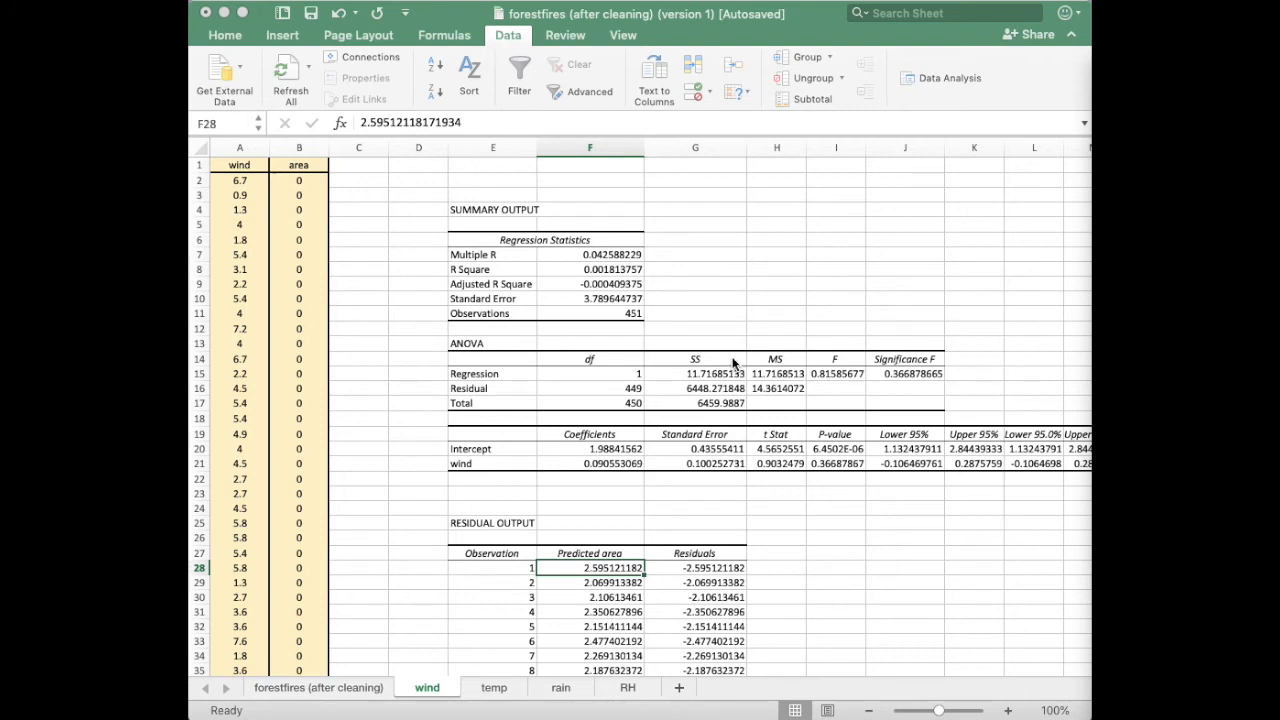
{"action": "left_click", "coordinate": [262, 148]}
{"action": "left_click_drag", "start_coordinate": [262, 148], "coordinate": [292, 148]}
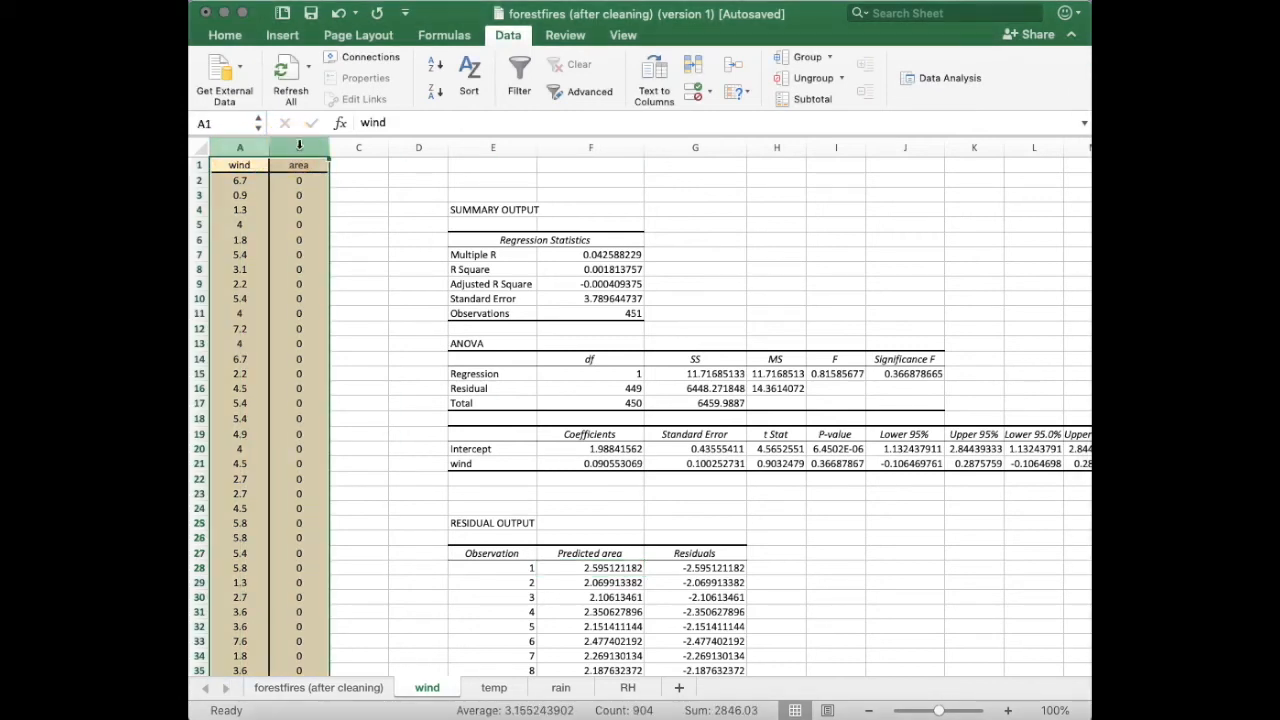
{"action": "left_click", "coordinate": [283, 36]}
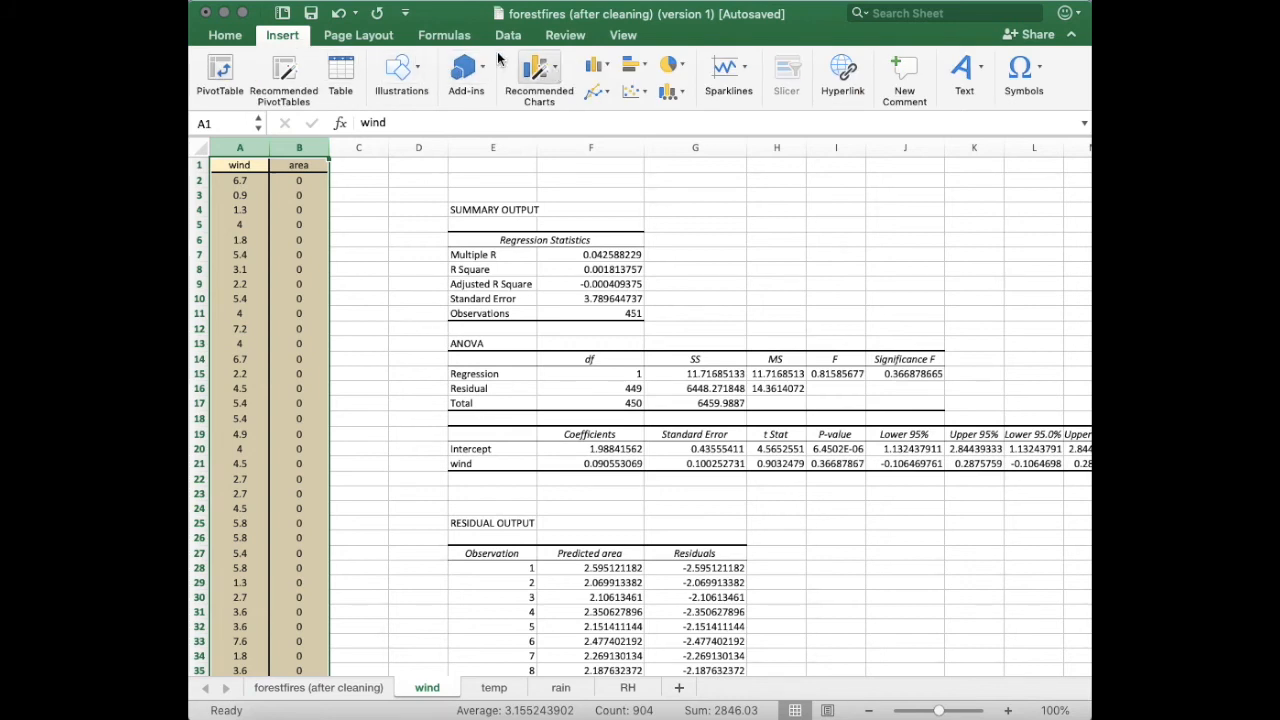
{"action": "left_click", "coordinate": [637, 90]}
{"action": "left_click", "coordinate": [661, 175]}
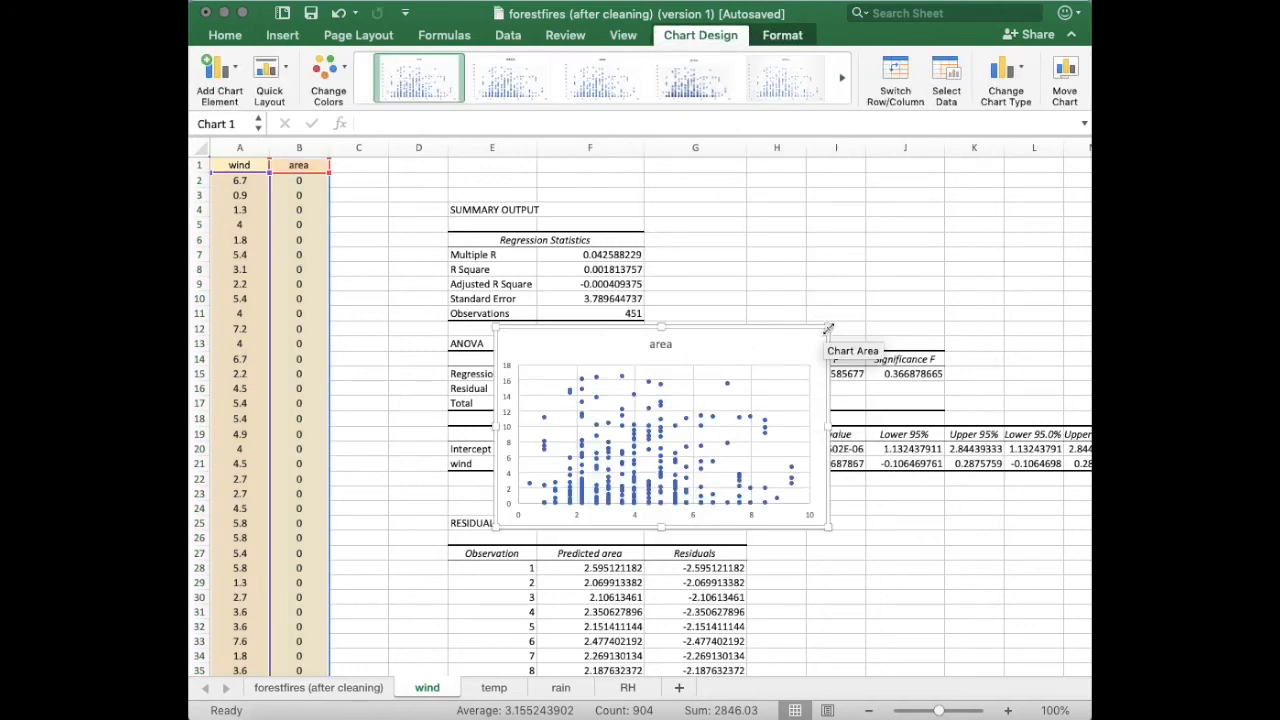
Enlarge and reposition the scatter chart over the summary output.
{"action": "left_click_drag", "start_coordinate": [828, 327], "coordinate": [900, 274]}
{"action": "left_click", "coordinate": [820, 286]}
{"action": "left_click", "coordinate": [795, 291]}
{"action": "left_click_drag", "start_coordinate": [795, 291], "coordinate": [800, 252]}
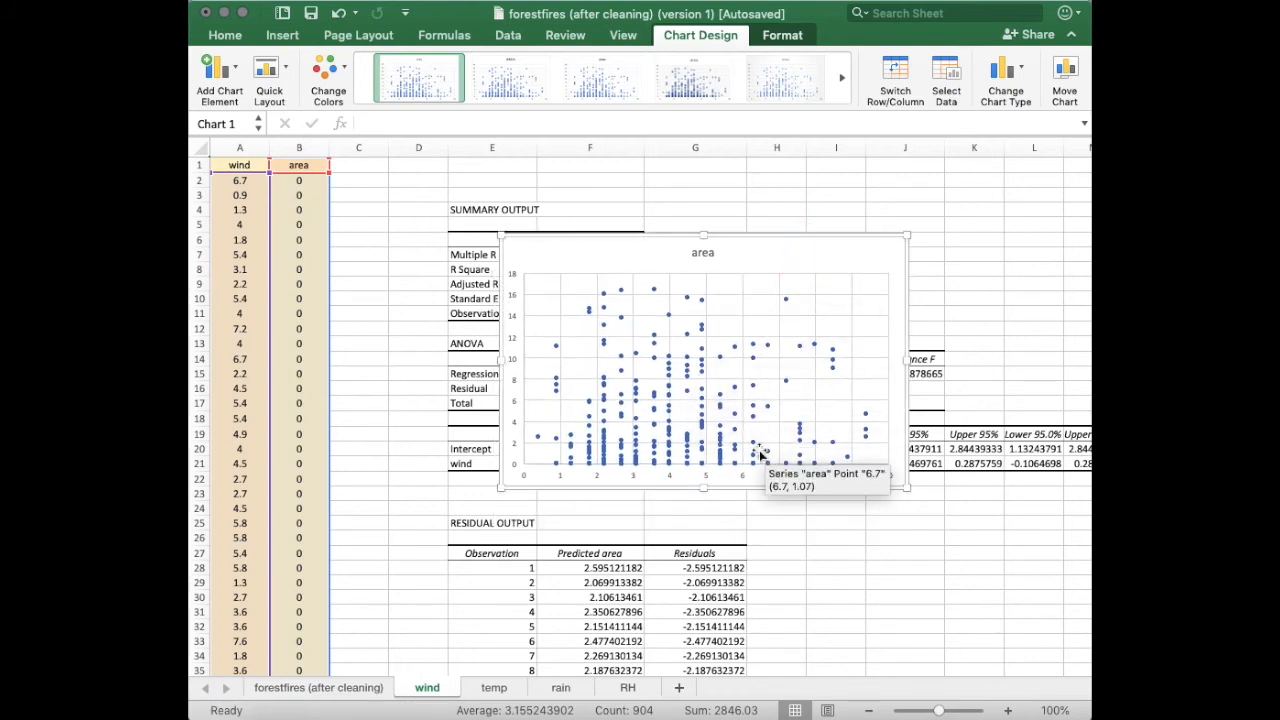
{"action": "left_click_drag", "start_coordinate": [500, 360], "coordinate": [466, 360]}
{"action": "left_click_drag", "start_coordinate": [686, 489], "coordinate": [686, 518]}
Add a linear trendline to the area series and display its equation on the chart.
{"action": "left_click", "coordinate": [679, 411]}
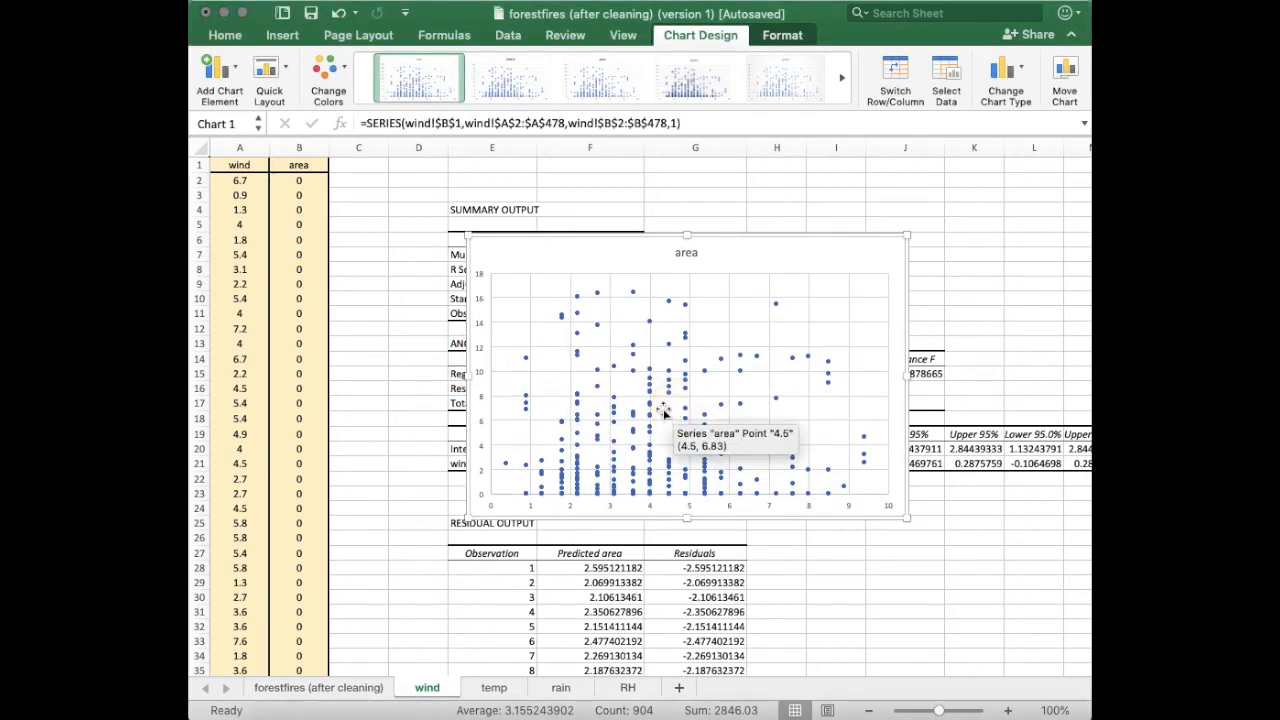
{"action": "left_click", "coordinate": [650, 416]}
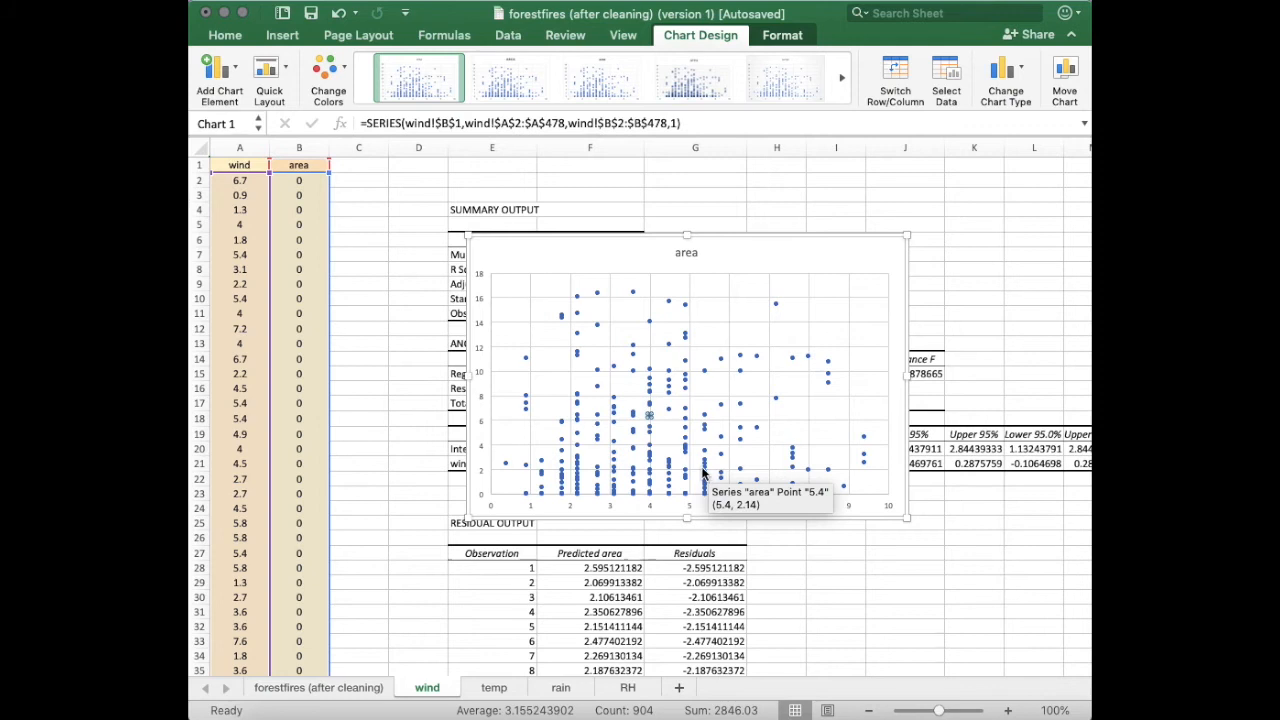
{"action": "right_click", "coordinate": [705, 472]}
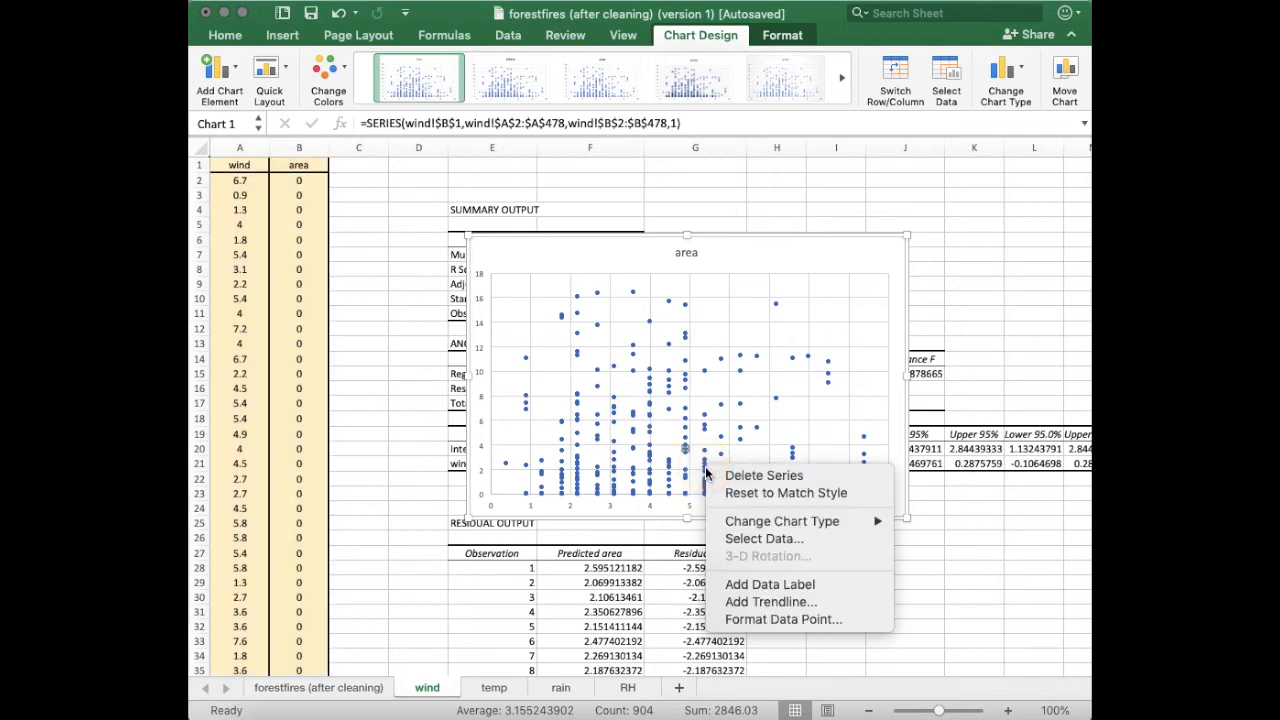
{"action": "left_click", "coordinate": [782, 604]}
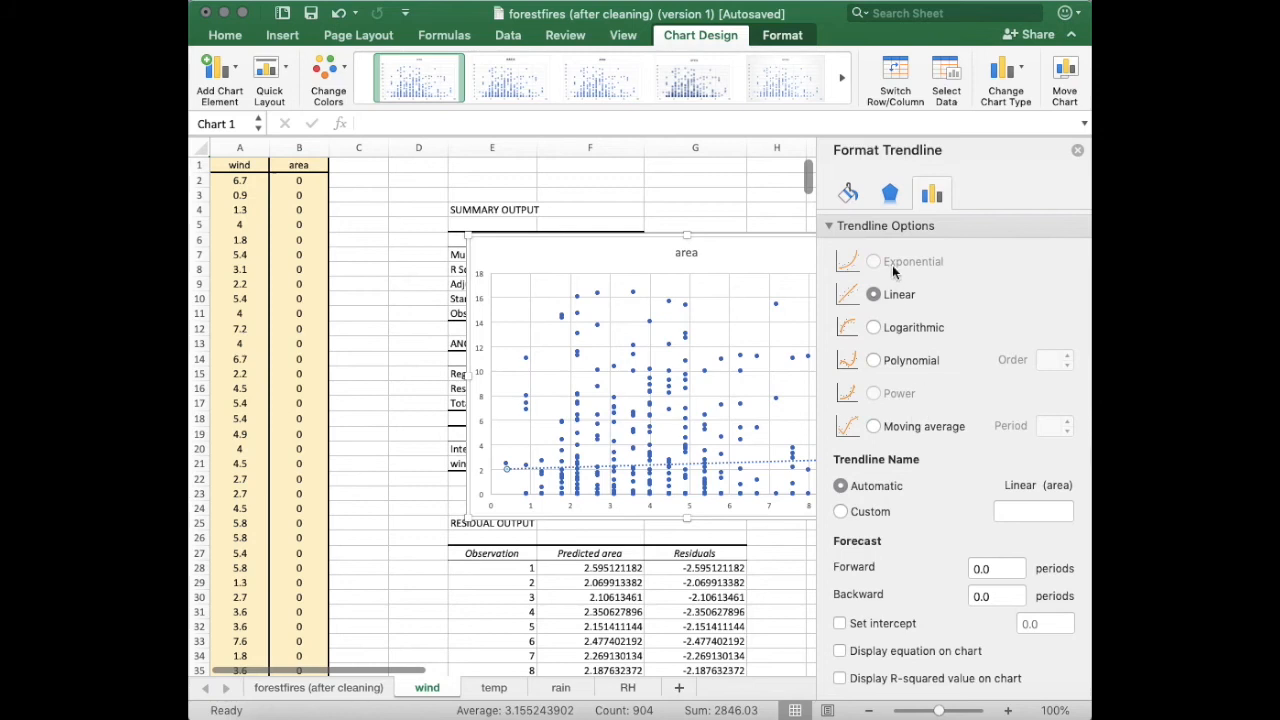
{"action": "left_click", "coordinate": [874, 294]}
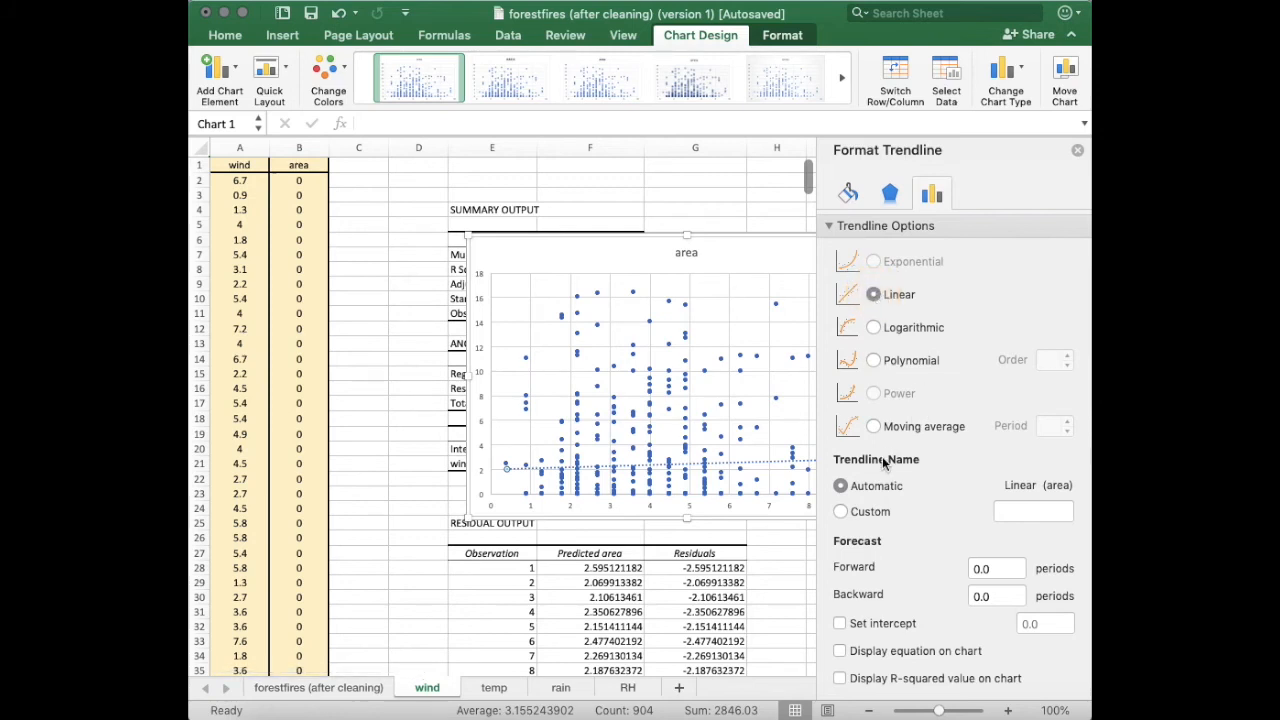
{"action": "left_click", "coordinate": [840, 651]}
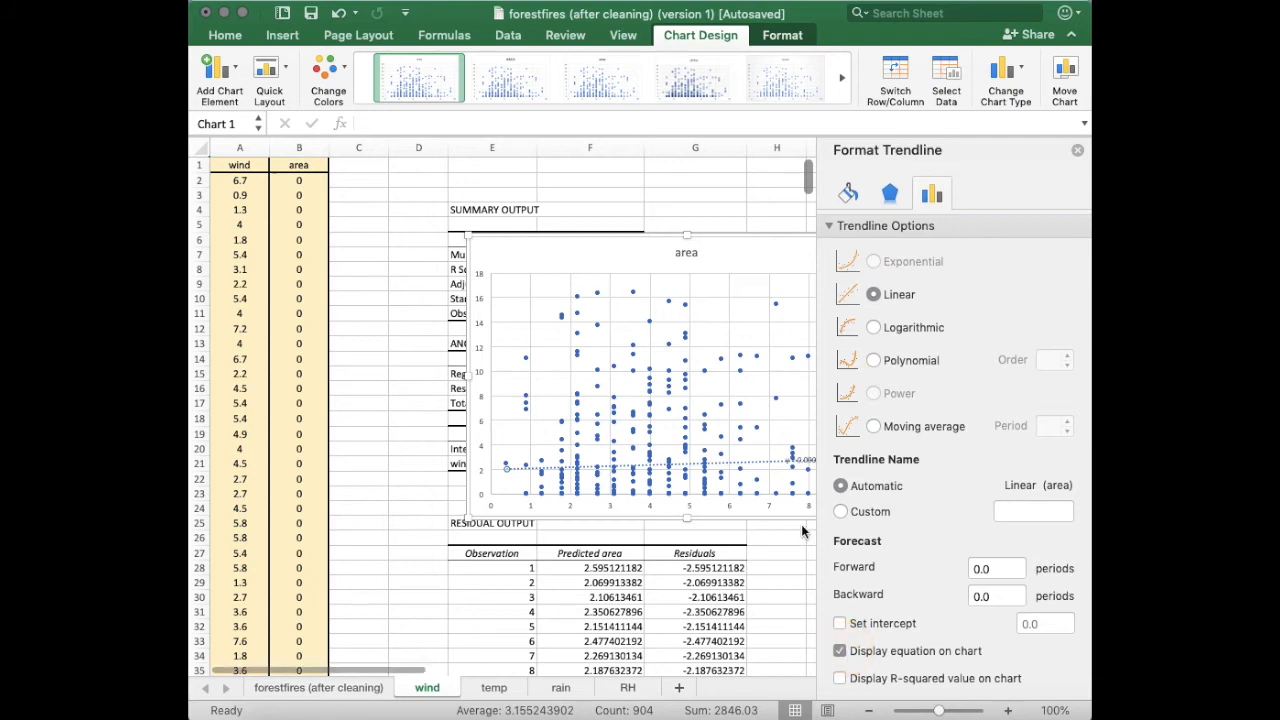
Format the trendline as a solid red line and close the formatting pane.
{"action": "left_click", "coordinate": [891, 195]}
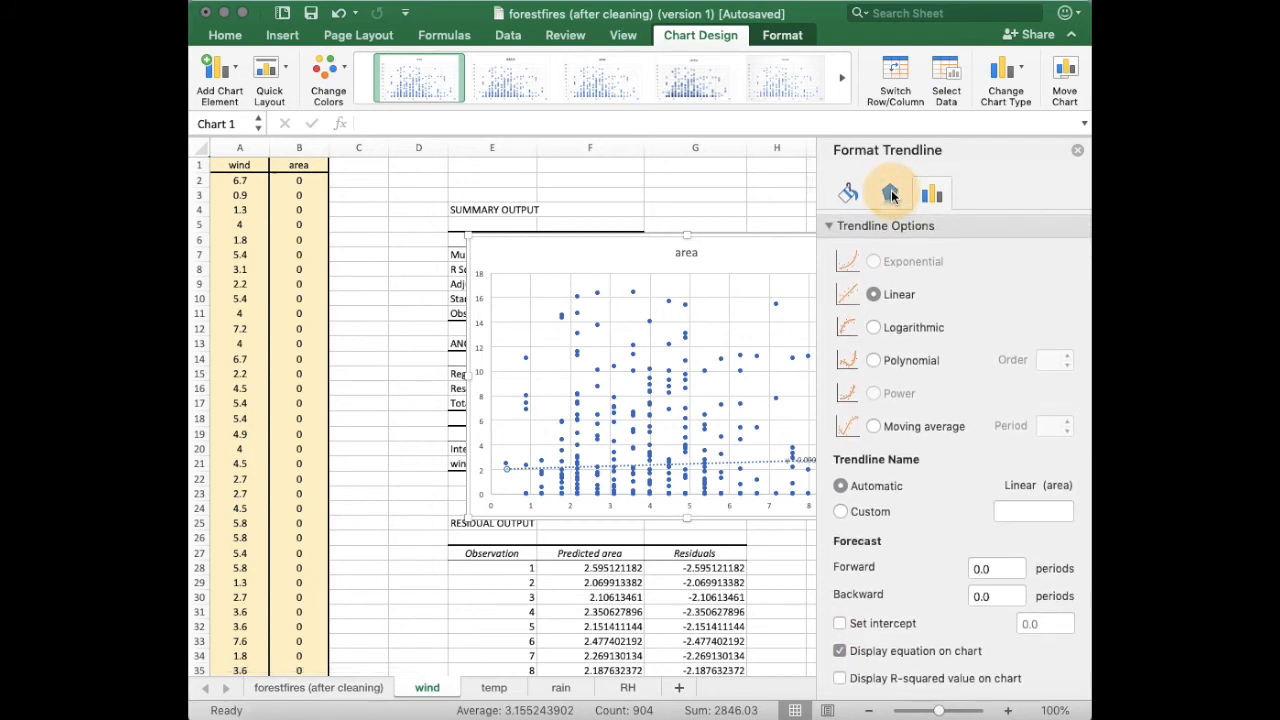
{"action": "left_click", "coordinate": [849, 196]}
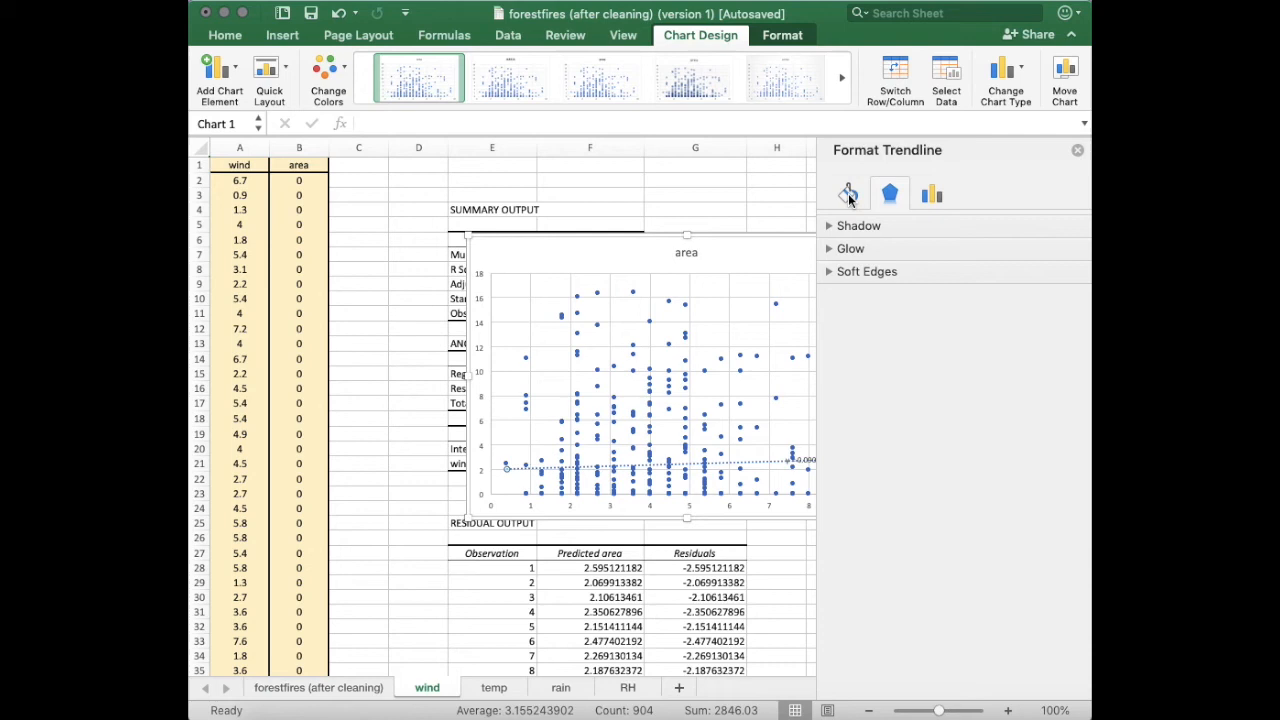
{"action": "left_click", "coordinate": [840, 273]}
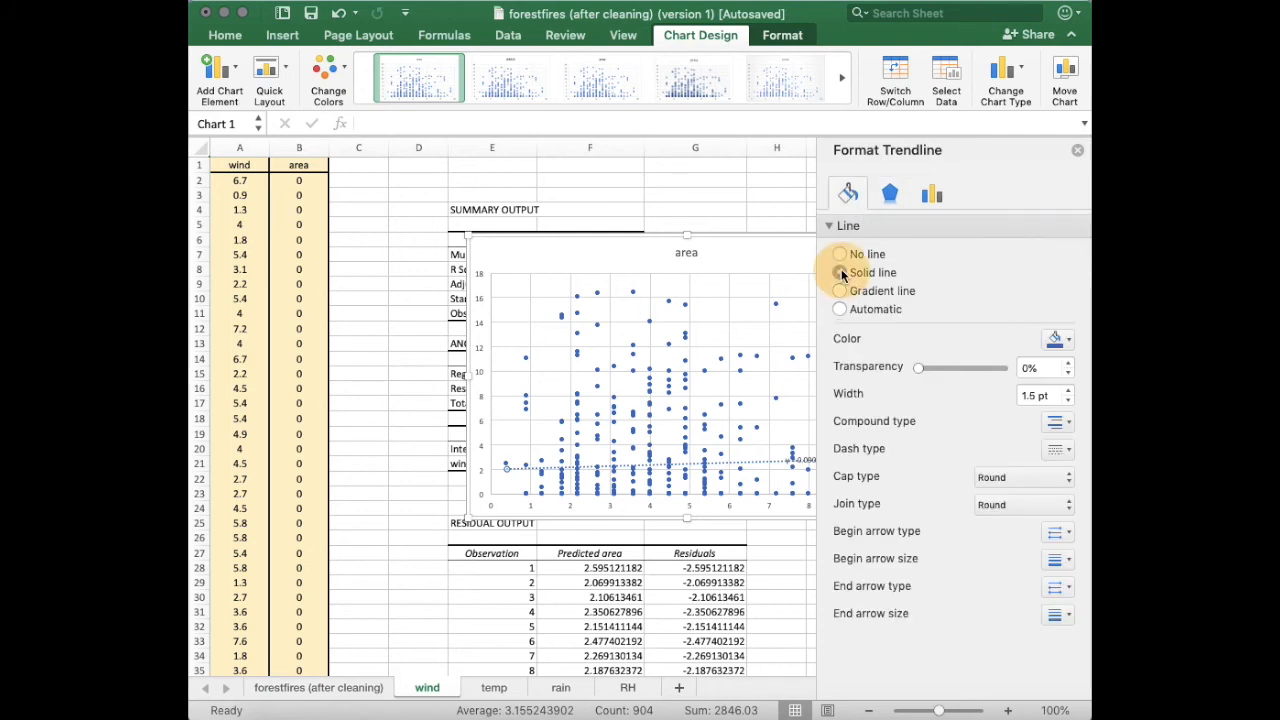
{"action": "left_click", "coordinate": [1057, 342]}
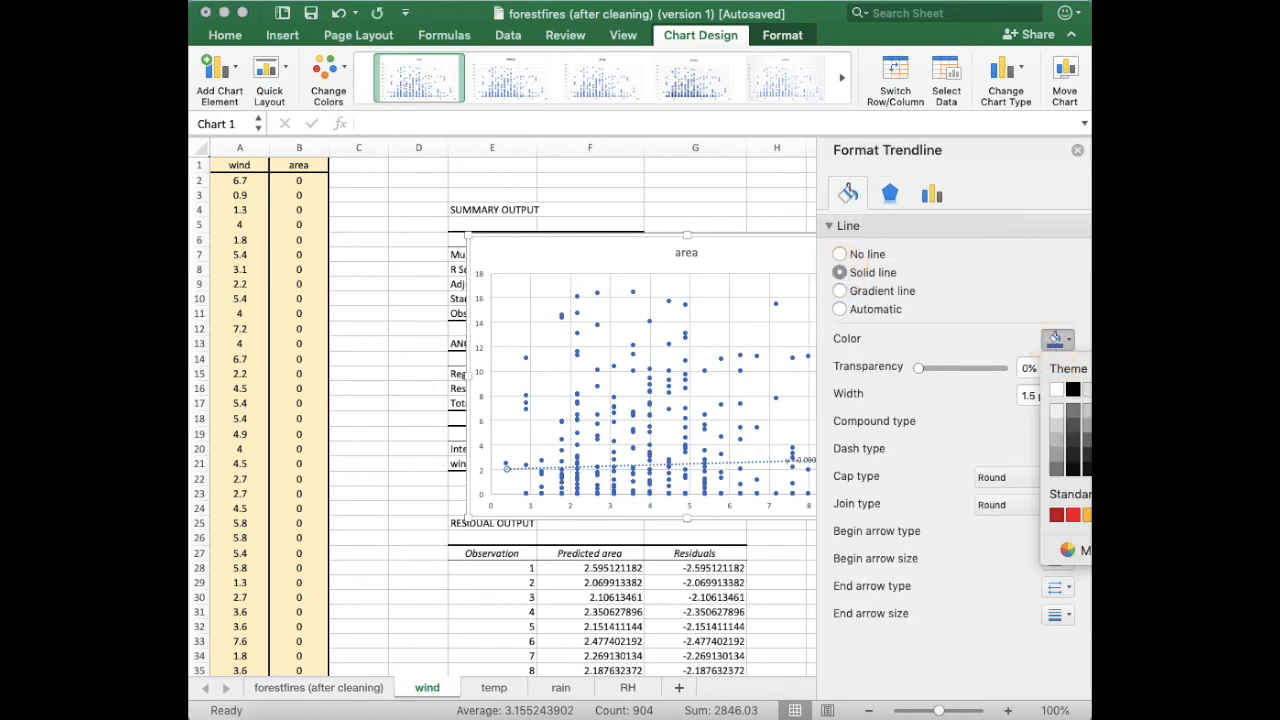
{"action": "left_click", "coordinate": [1073, 515]}
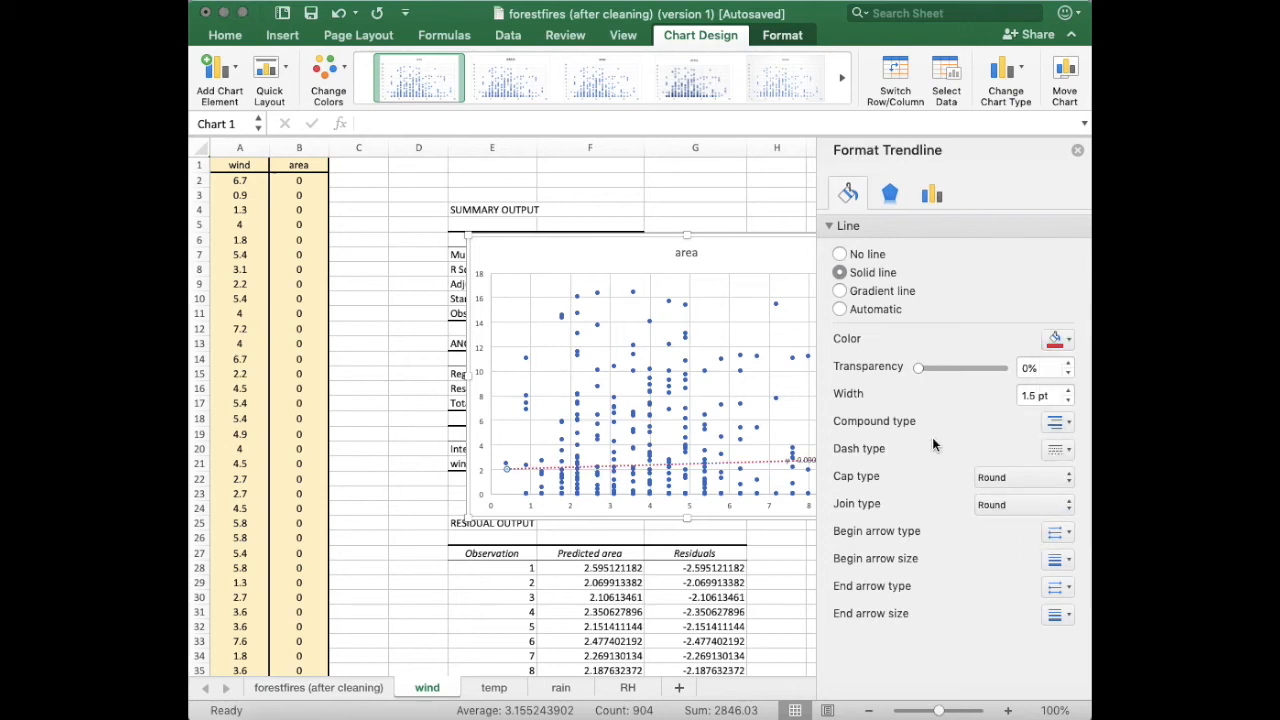
{"action": "left_click", "coordinate": [1058, 424]}
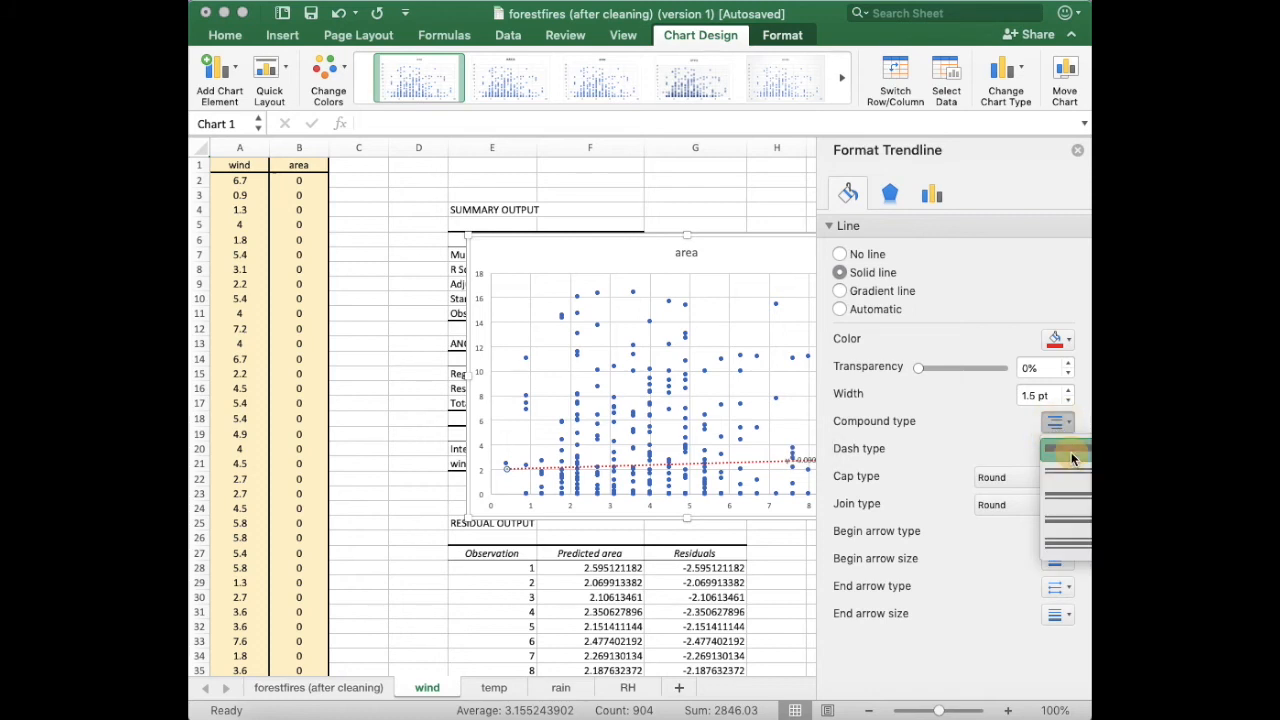
{"action": "left_click", "coordinate": [1071, 452]}
{"action": "left_click", "coordinate": [1064, 451]}
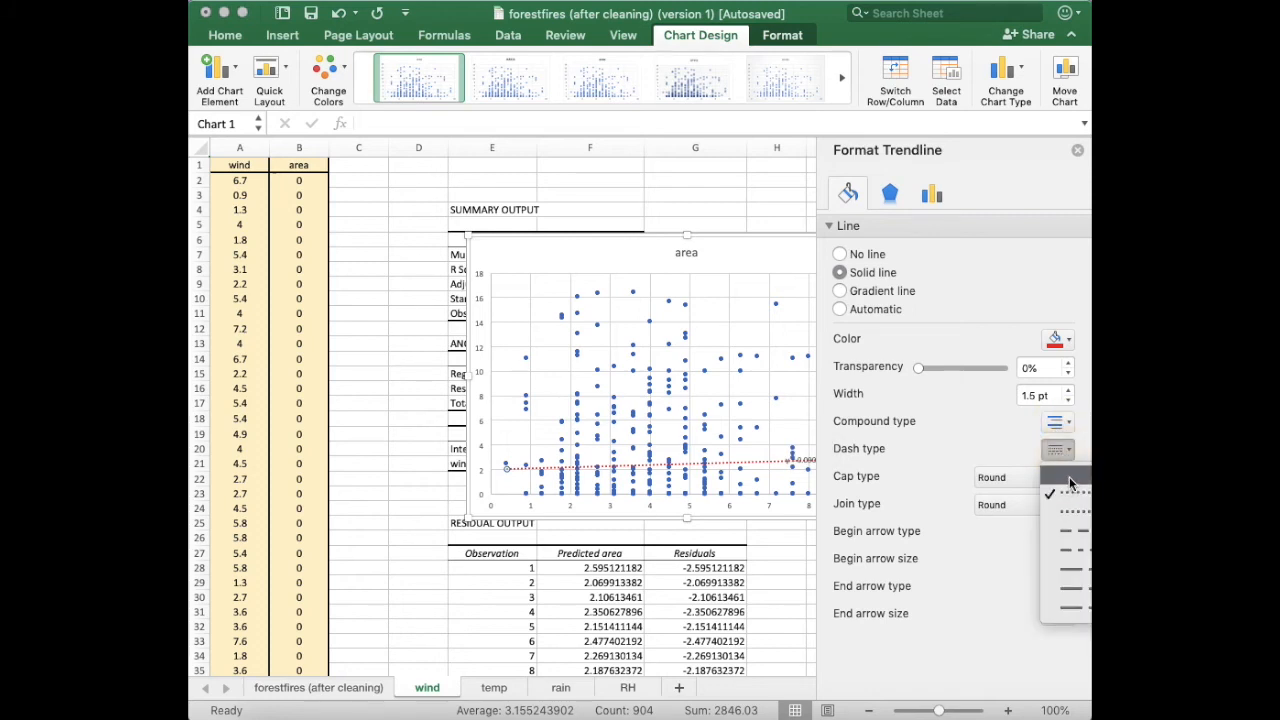
{"action": "left_click", "coordinate": [1069, 476]}
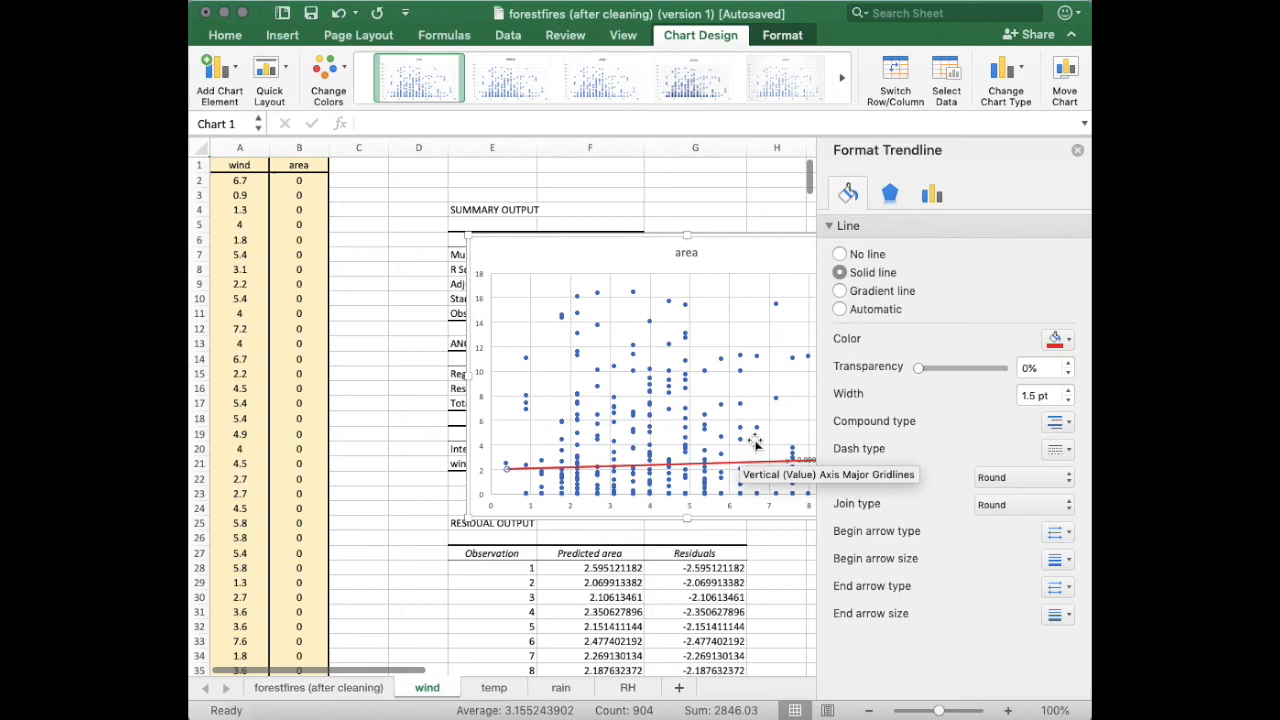
{"action": "left_click", "coordinate": [1078, 151]}
Move the trendline equation label up above the line.
{"action": "double_click", "coordinate": [824, 458]}
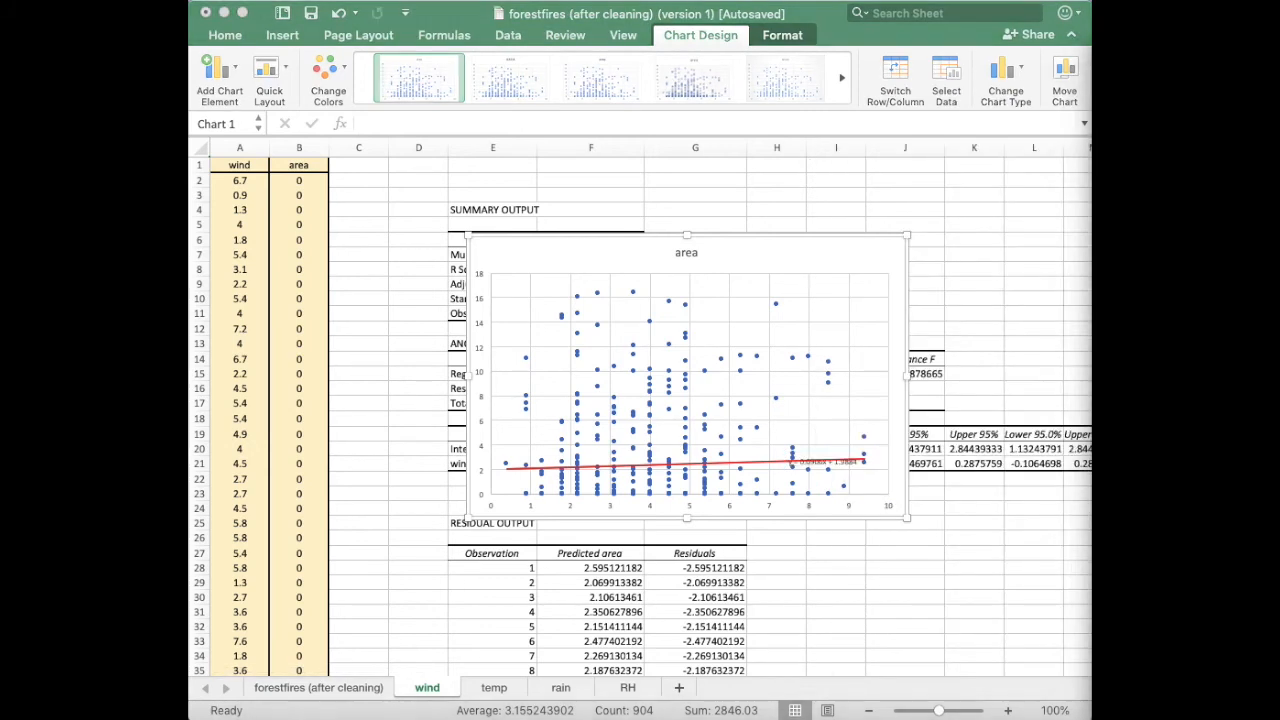
{"action": "left_click", "coordinate": [817, 464]}
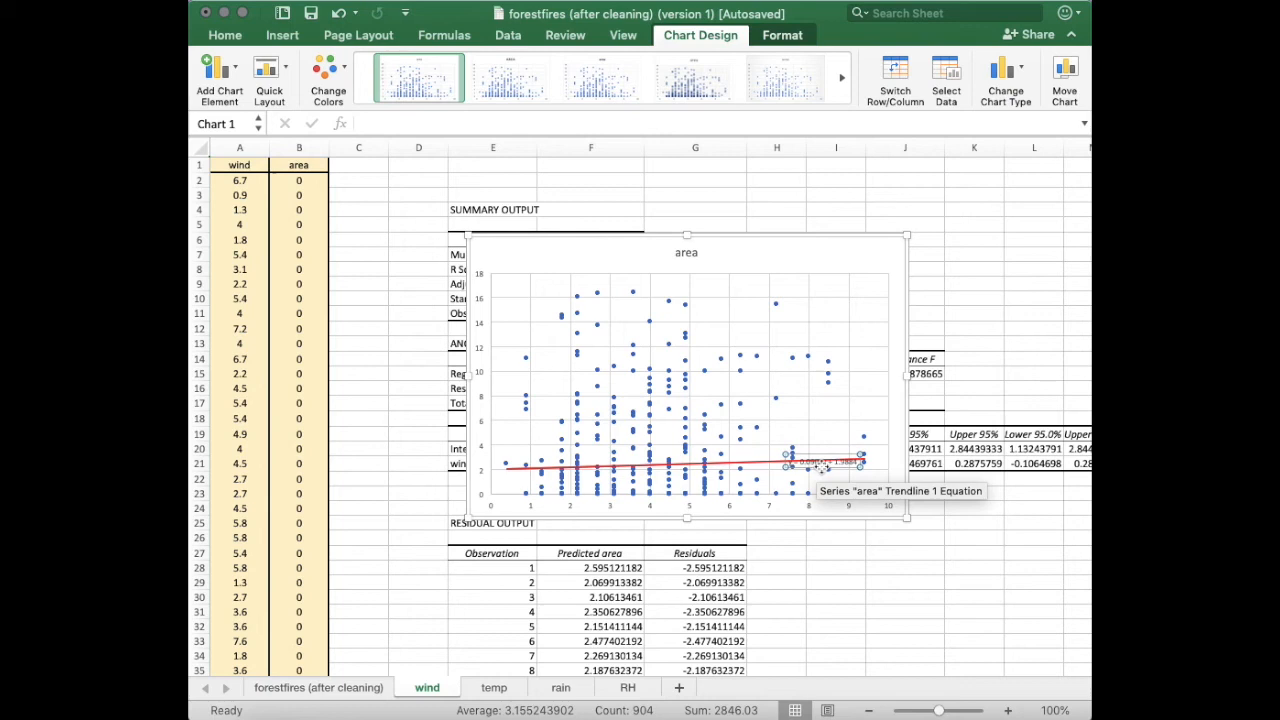
{"action": "left_click_drag", "start_coordinate": [822, 467], "coordinate": [816, 421]}
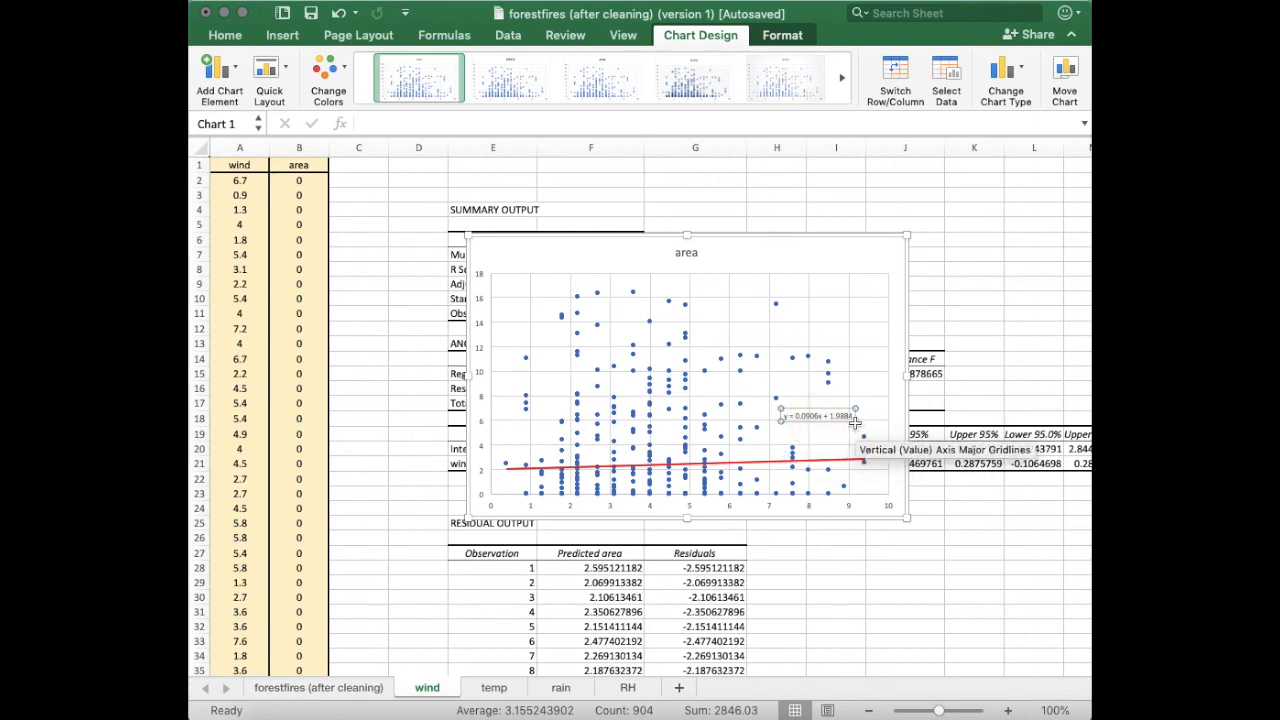
{"action": "left_click_drag", "start_coordinate": [855, 420], "coordinate": [867, 432]}
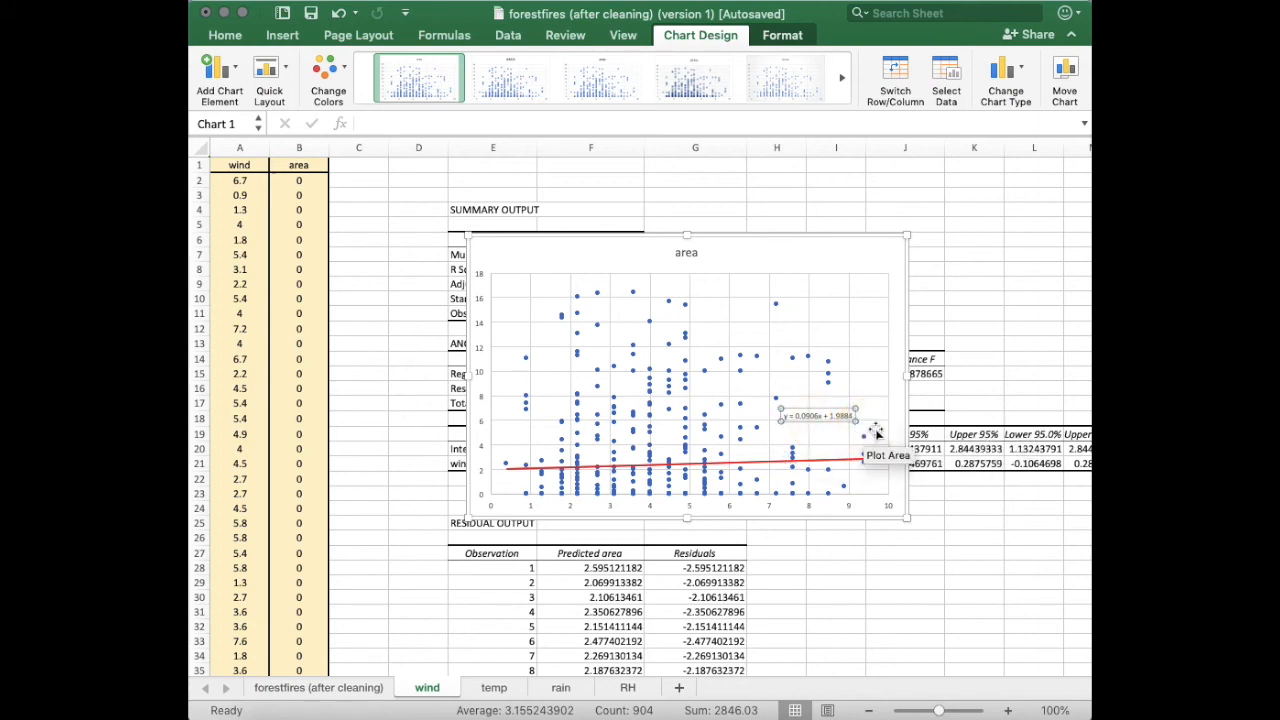
{"action": "key", "text": "super+Tab"}
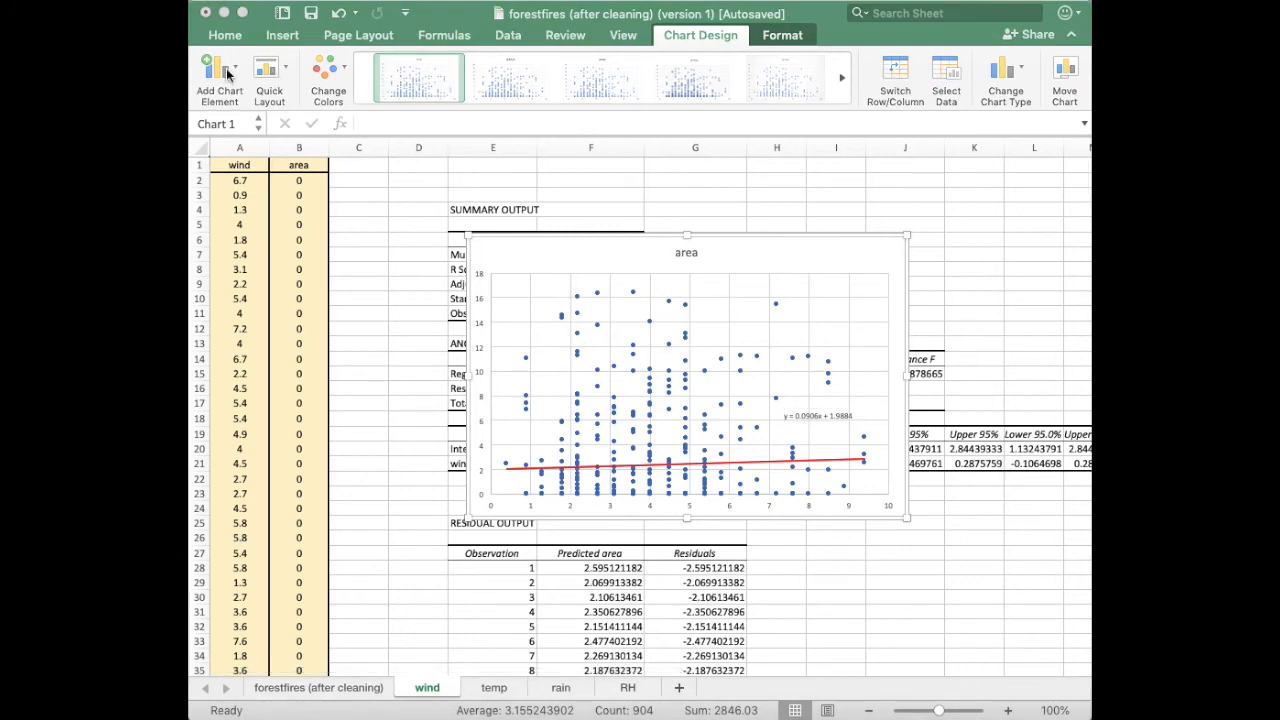
{"action": "key", "text": "super+Tab"}
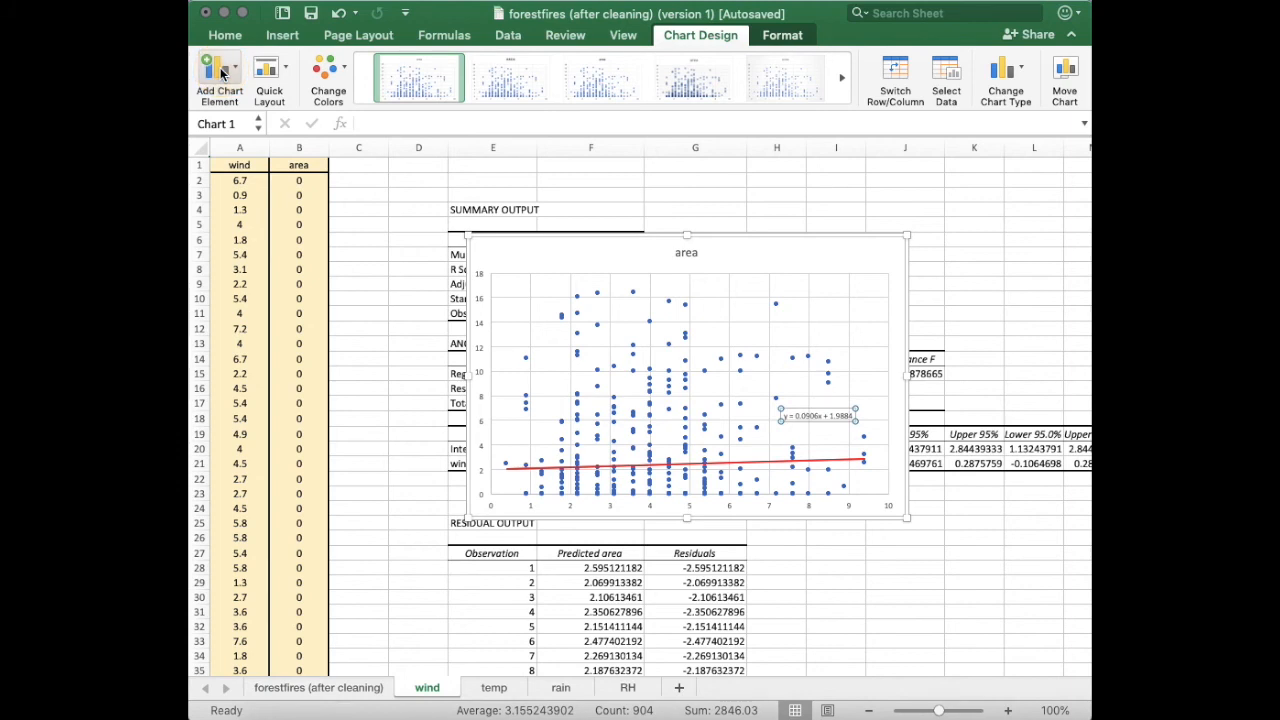
Add a primary horizontal axis title to the chart and rename it Area.
{"action": "left_click", "coordinate": [222, 73]}
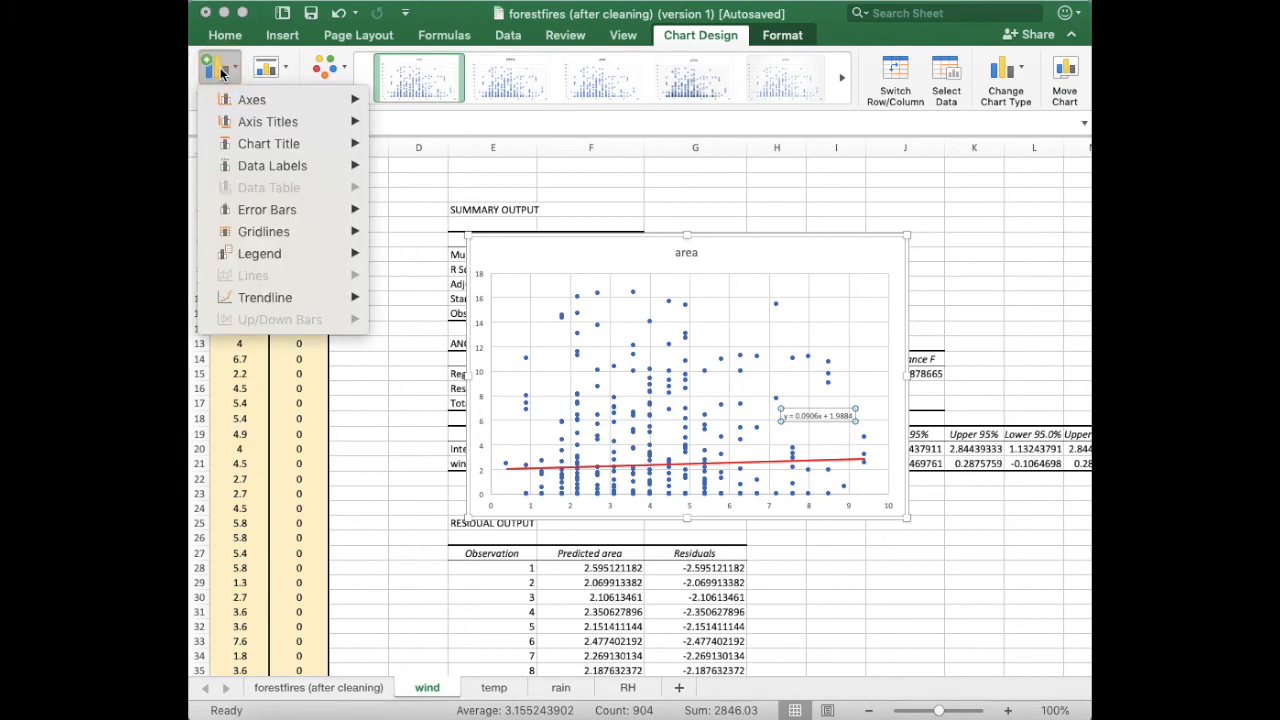
{"action": "mouse_move", "coordinate": [264, 122]}
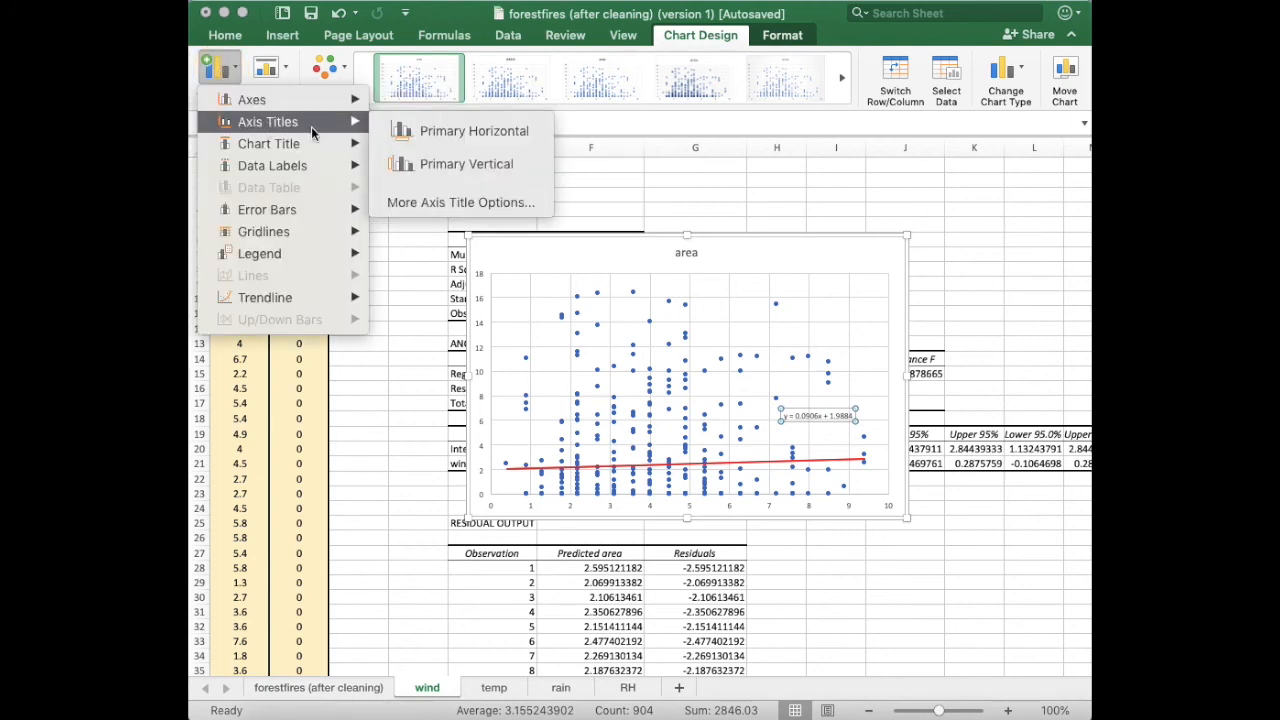
{"action": "left_click", "coordinate": [402, 122]}
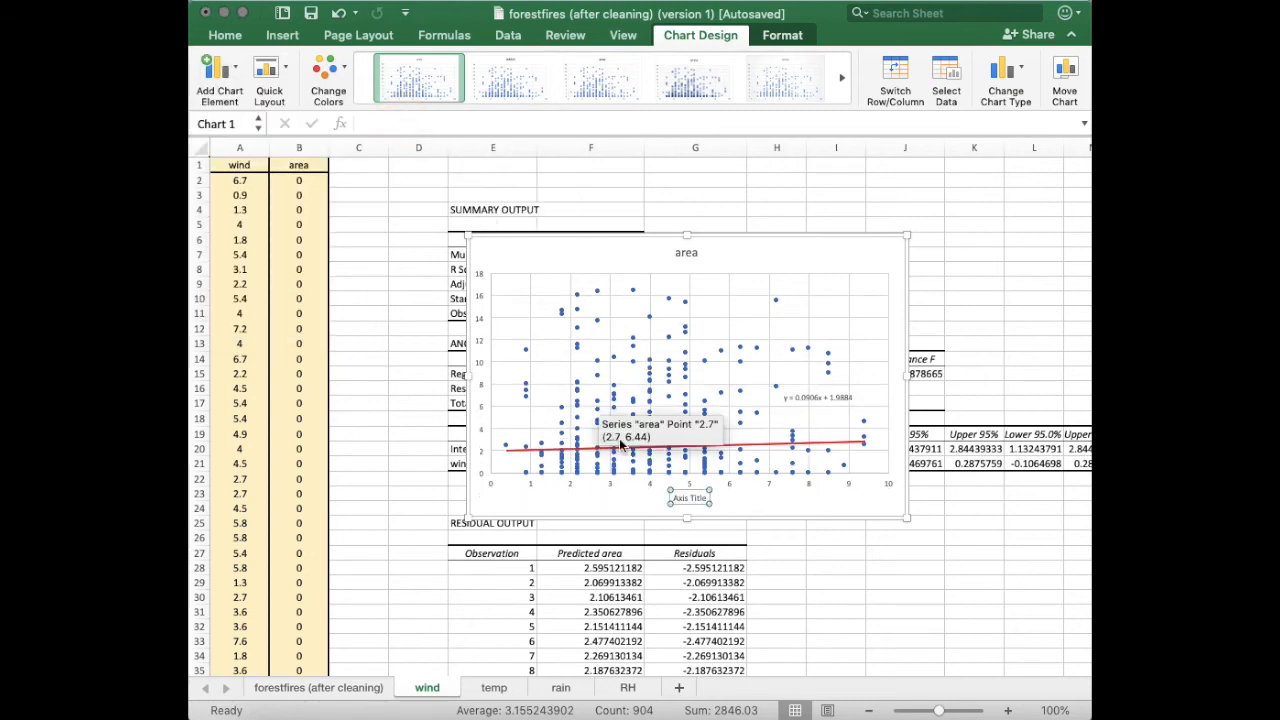
{"action": "double_click", "coordinate": [697, 500]}
{"action": "key", "text": "BackSpace"}
{"action": "key", "text": "BackSpace"}
{"action": "key", "text": "BackSpace"}
{"action": "key", "text": "BackSpace"}
{"action": "key", "text": "BackSpace"}
{"action": "key", "text": "BackSpace"}
{"action": "type", "text": "Area"}
{"action": "left_click", "coordinate": [418, 224]}
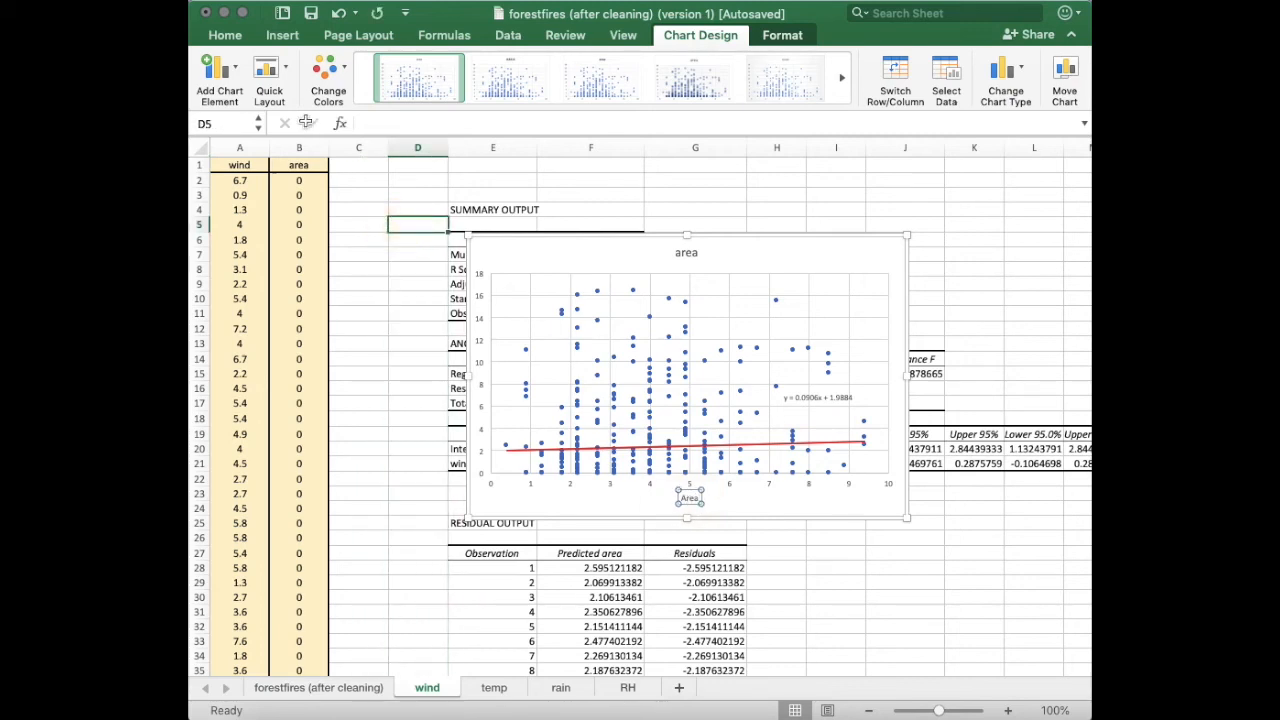
Add a primary vertical axis title to the chart reading wind.
{"action": "left_click", "coordinate": [760, 382]}
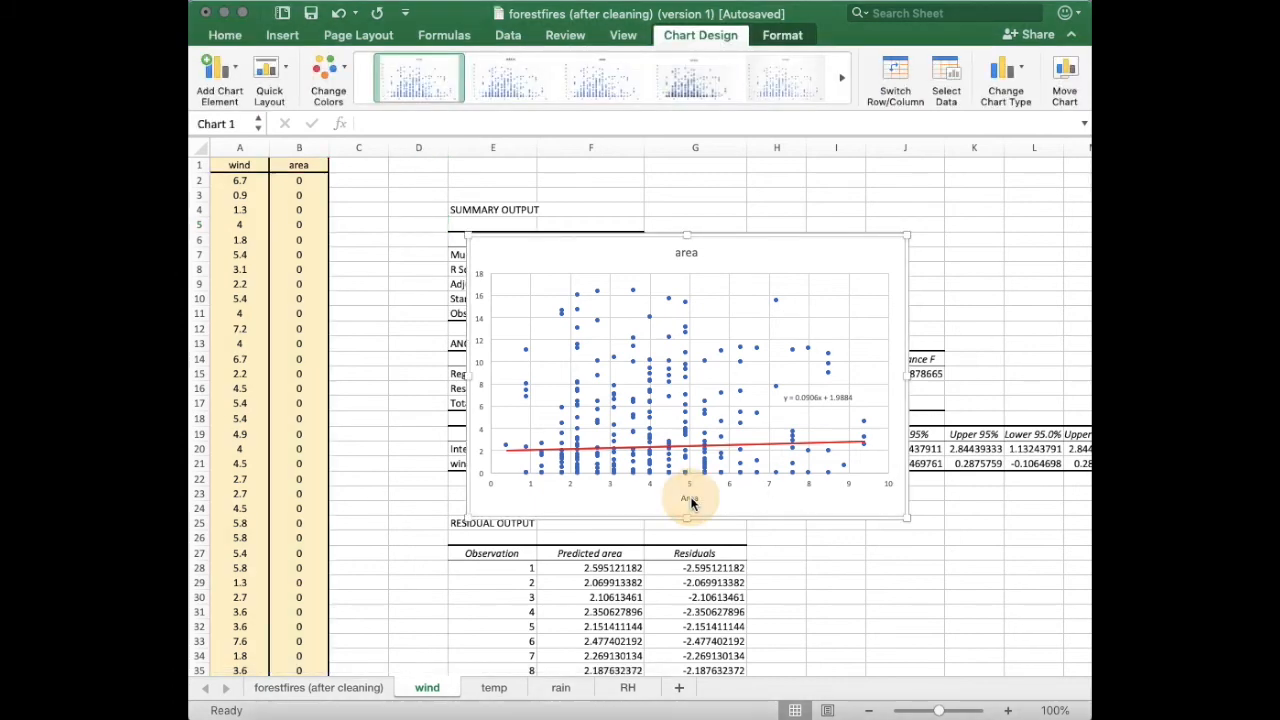
{"action": "left_click", "coordinate": [223, 78]}
{"action": "mouse_move", "coordinate": [268, 121]}
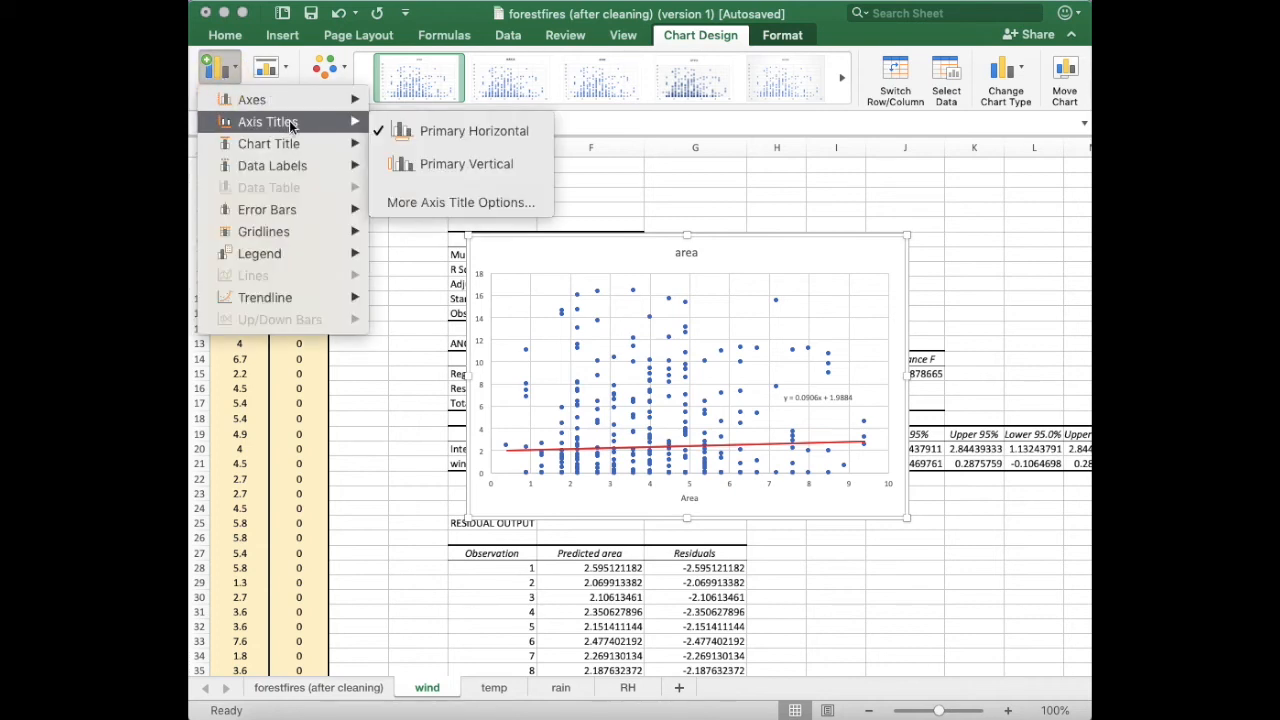
{"action": "left_click", "coordinate": [477, 163]}
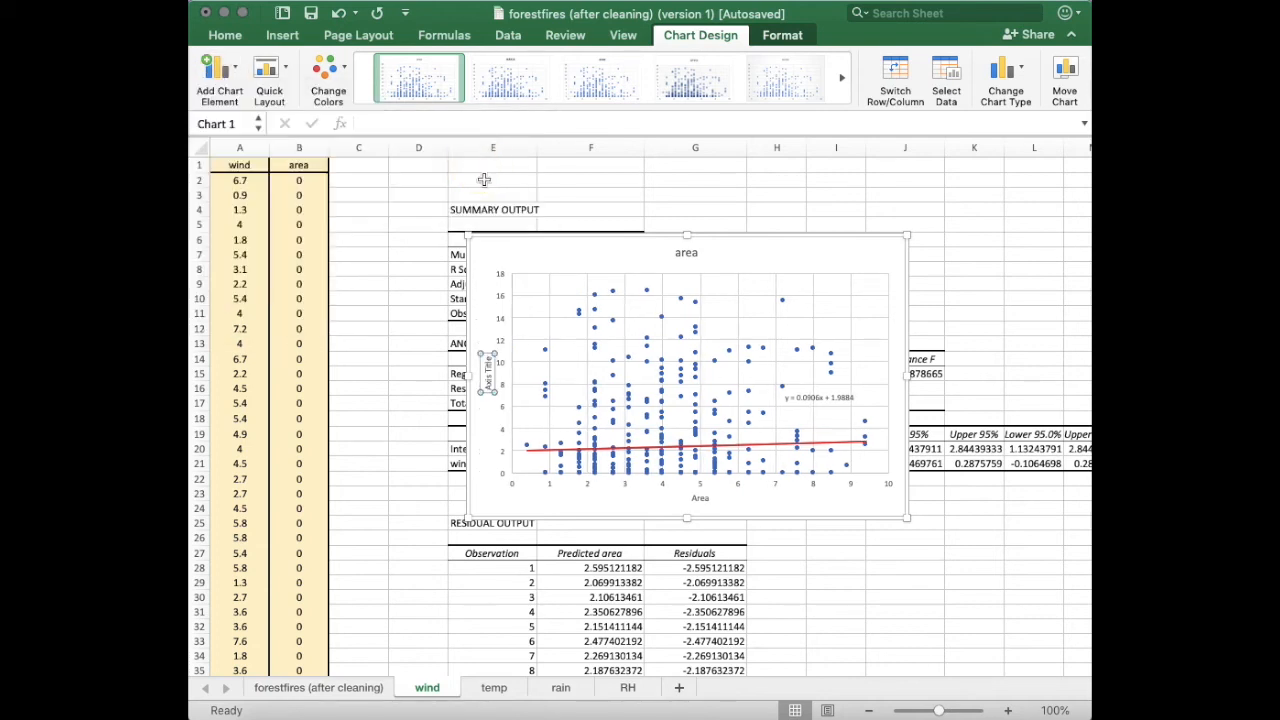
{"action": "double_click", "coordinate": [489, 373]}
{"action": "type", "text": "wind"}
Rename the chart title to Linear Regression and close the formatting pane.
{"action": "double_click", "coordinate": [686, 253]}
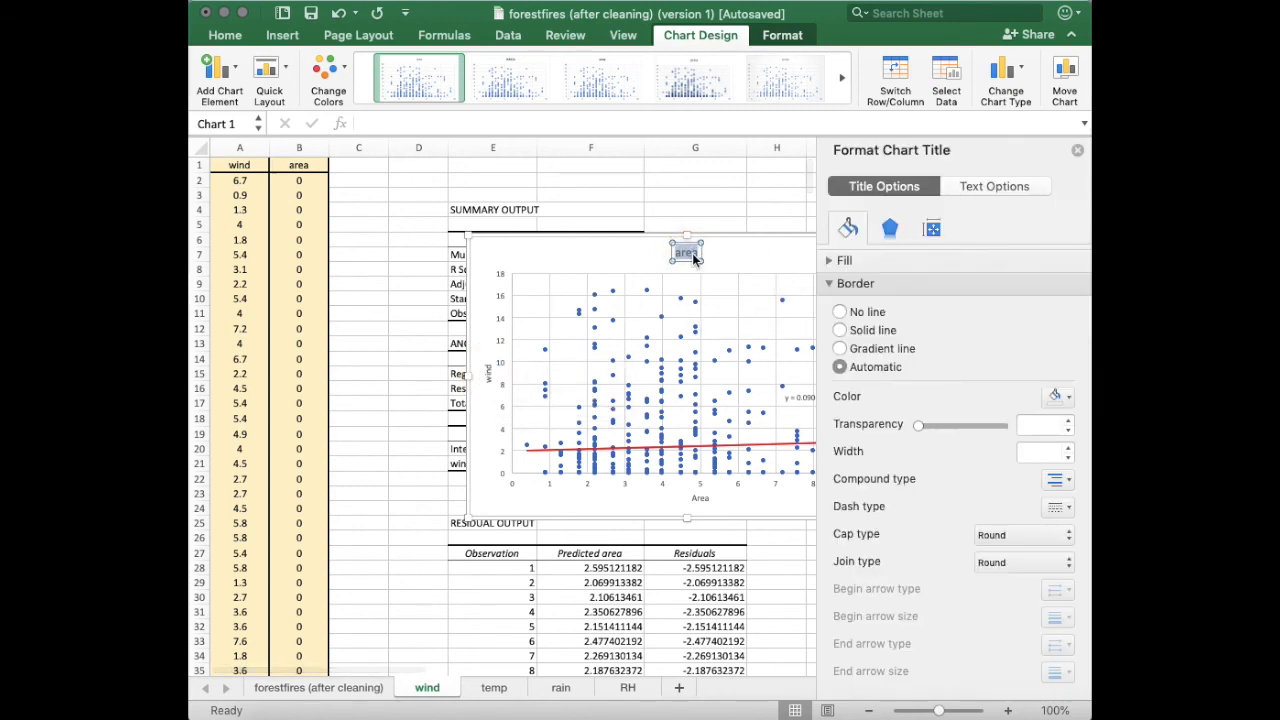
{"action": "key", "text": "BackSpace"}
{"action": "type", "text": "Re"}
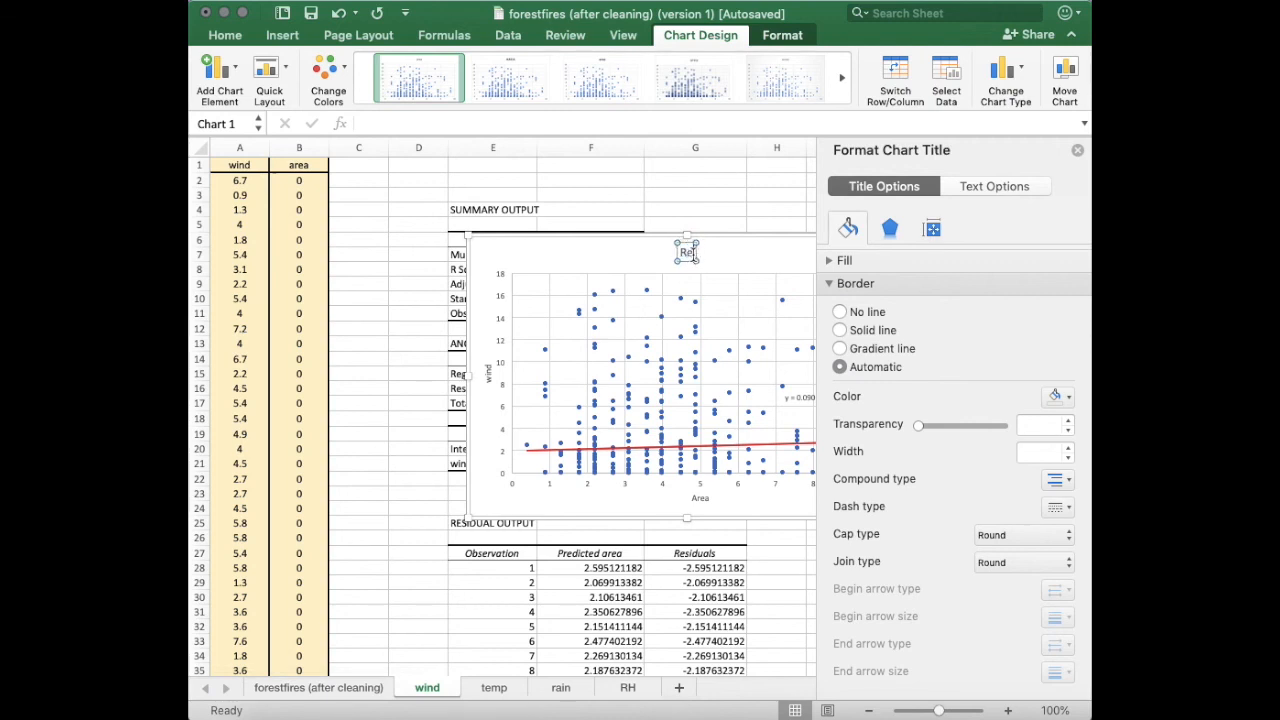
{"action": "type", "text": "gression"}
{"action": "key", "text": "Up"}
{"action": "type", "text": "Linera"}
{"action": "key", "text": "BackSpace"}
{"action": "key", "text": "BackSpace"}
{"action": "type", "text": "ar"}
{"action": "left_click", "coordinate": [1077, 151]}
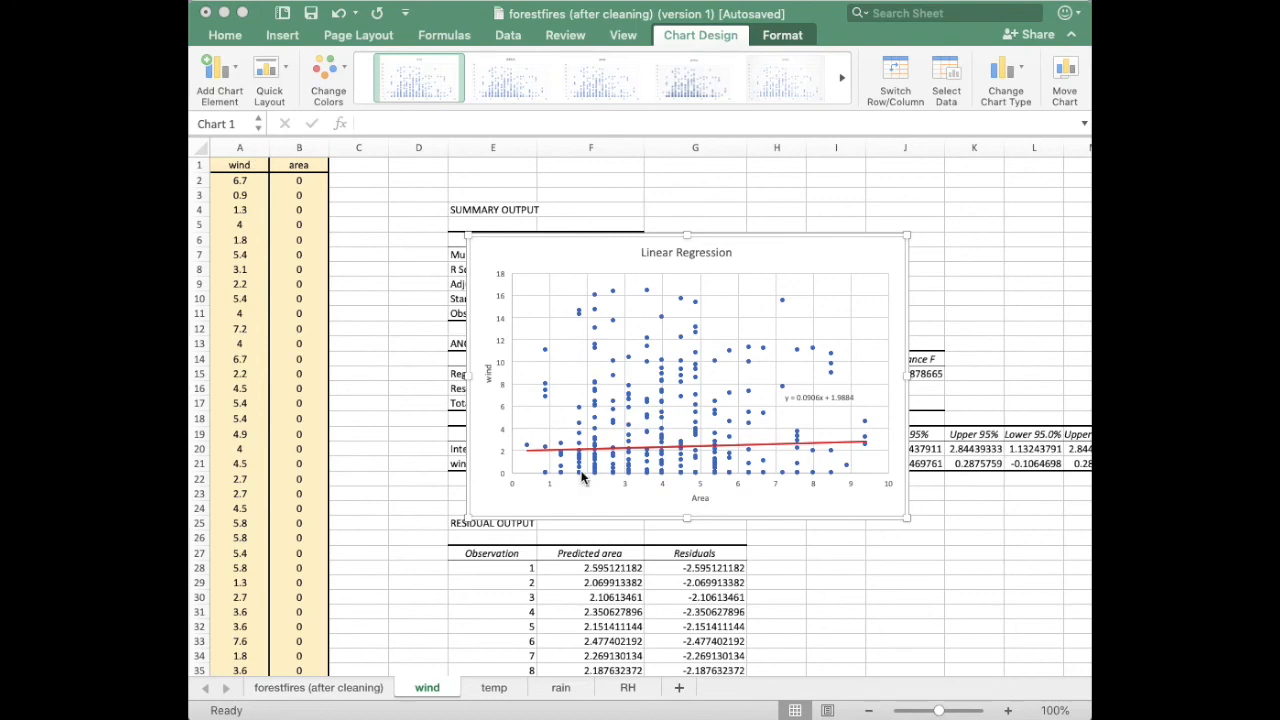
Format the Predicted area column of the residual output as Number with two decimal places.
{"action": "scroll", "coordinate": [431, 467], "scroll_direction": "down", "scroll_amount": 1}
{"action": "scroll", "coordinate": [430, 465], "scroll_direction": "down", "scroll_amount": 3}
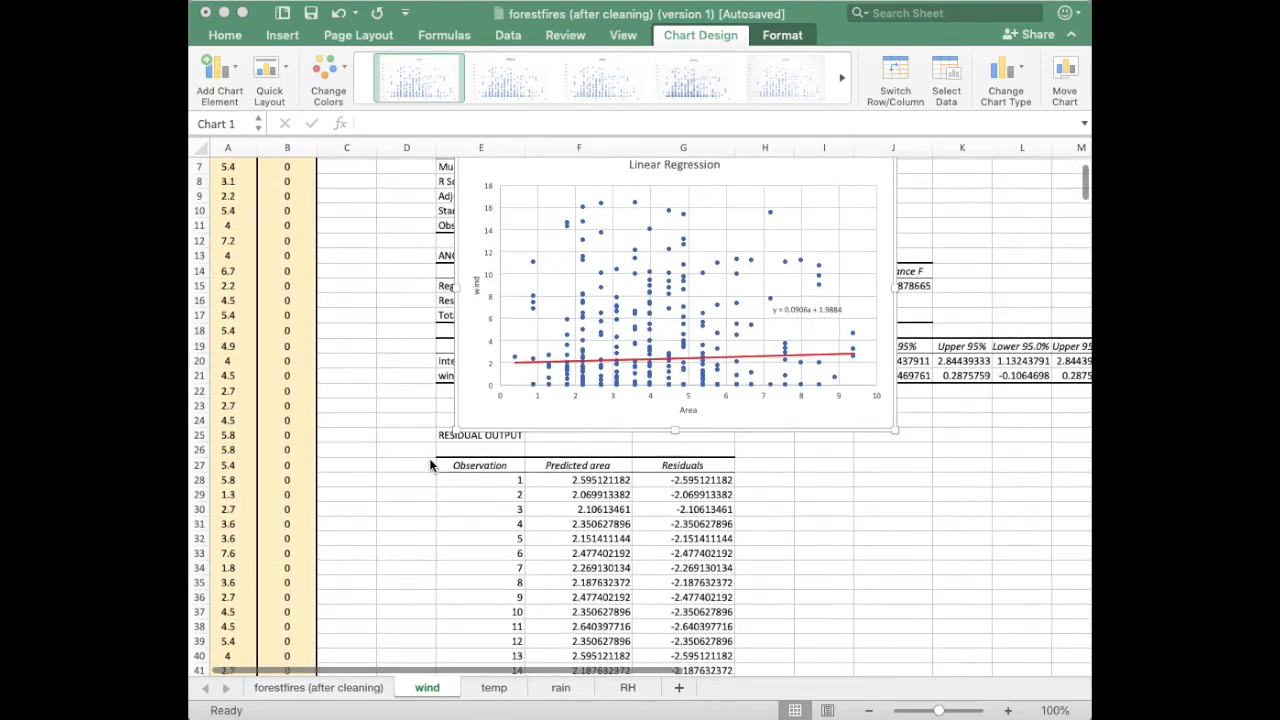
{"action": "left_click", "coordinate": [608, 460]}
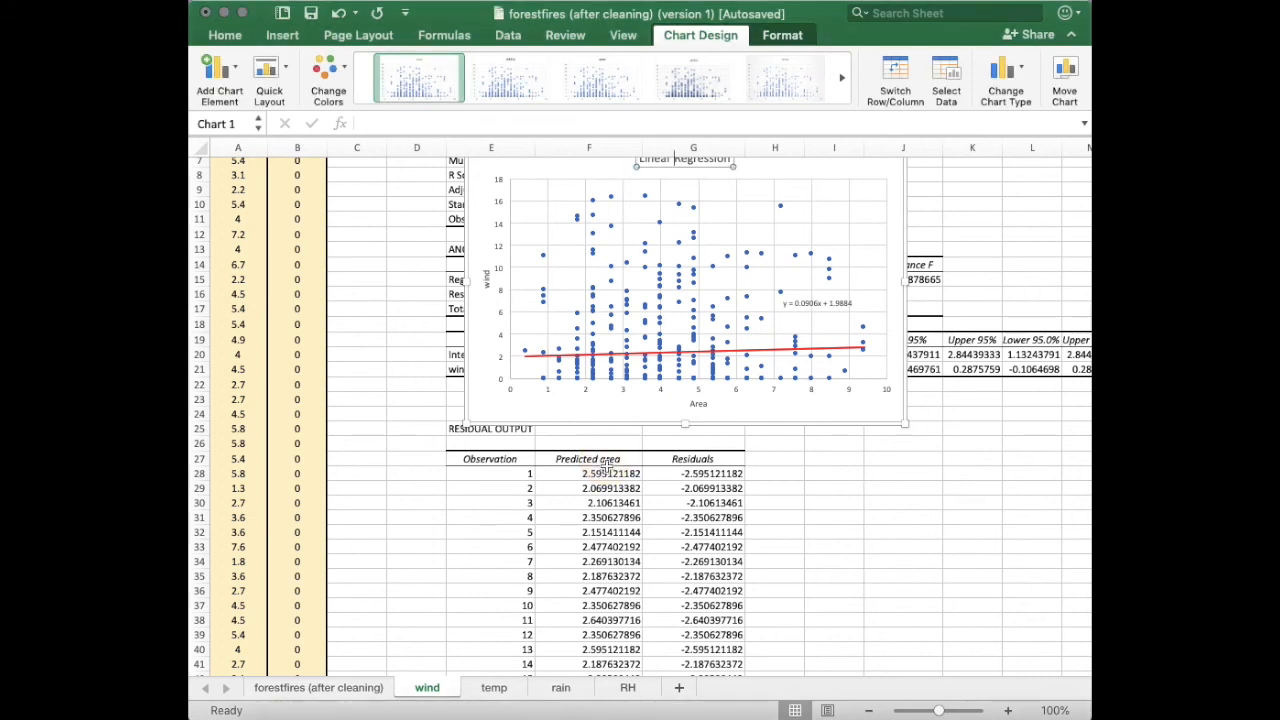
{"action": "left_click", "coordinate": [605, 462]}
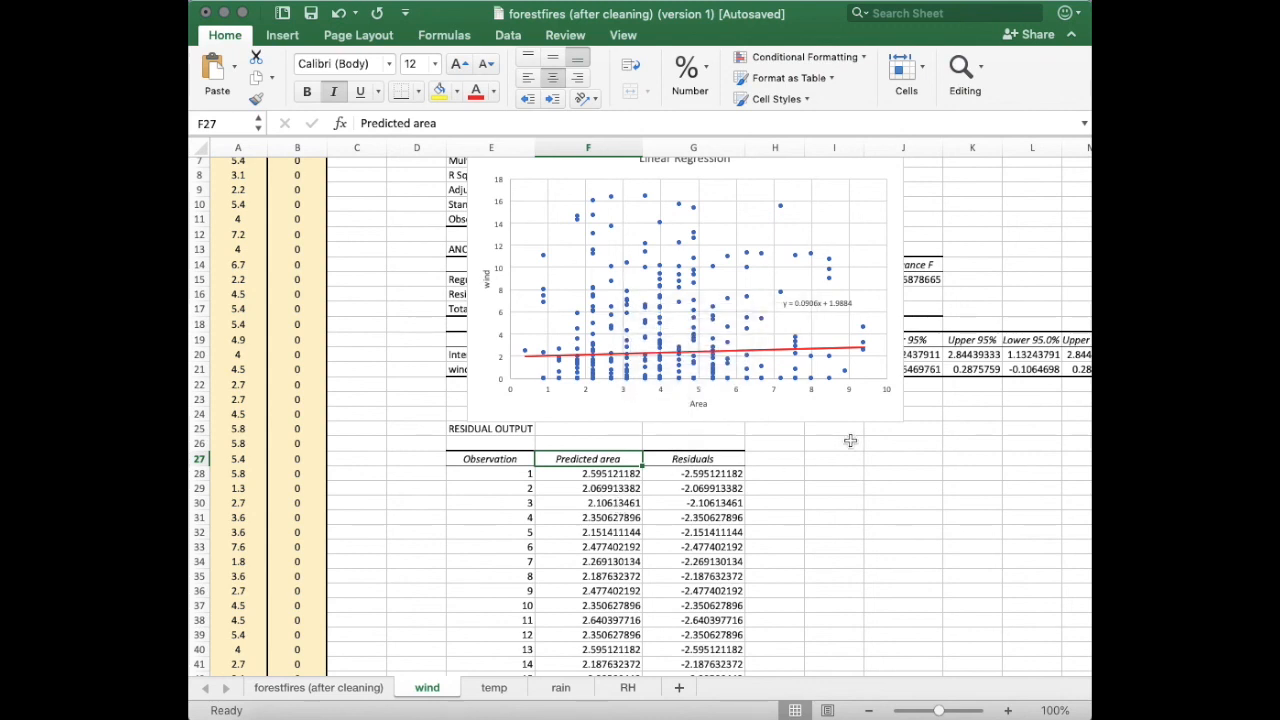
{"action": "key", "text": "Down"}
{"action": "key", "text": "super+shift+Down"}
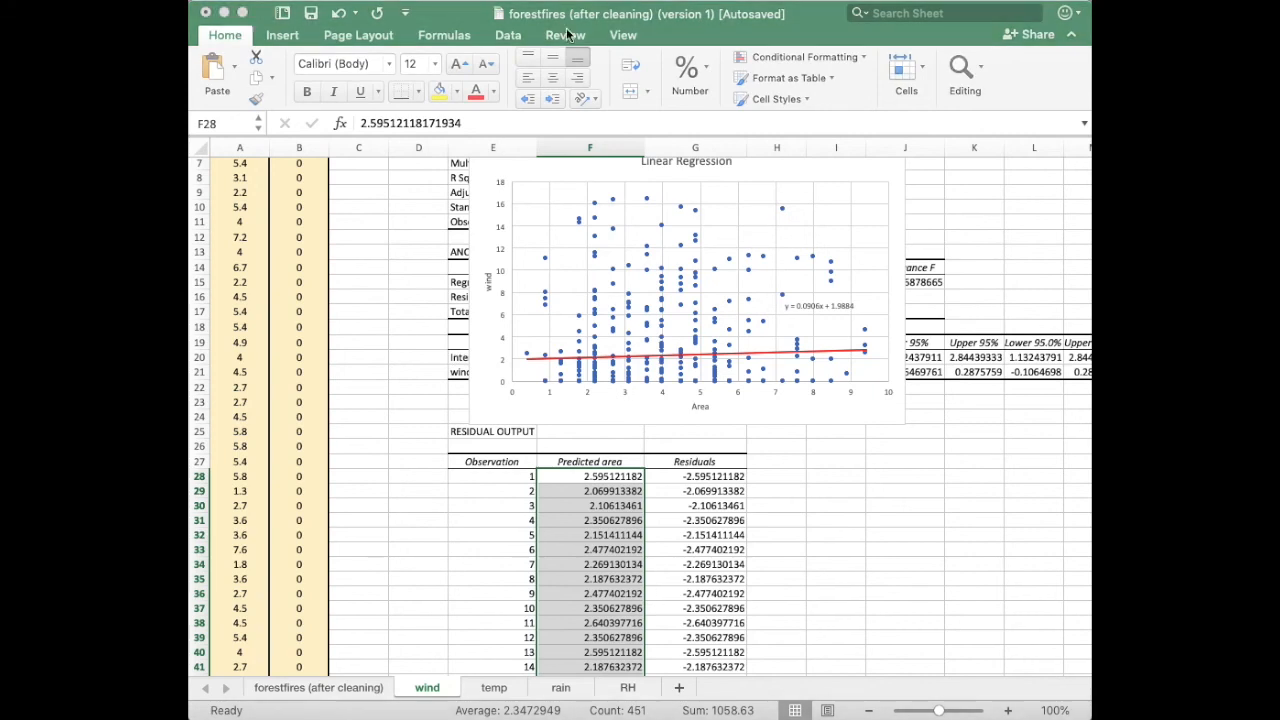
{"action": "left_click", "coordinate": [692, 72]}
{"action": "left_click", "coordinate": [751, 158]}
{"action": "left_click", "coordinate": [751, 158]}
{"action": "left_click", "coordinate": [751, 158]}
{"action": "left_click", "coordinate": [751, 158]}
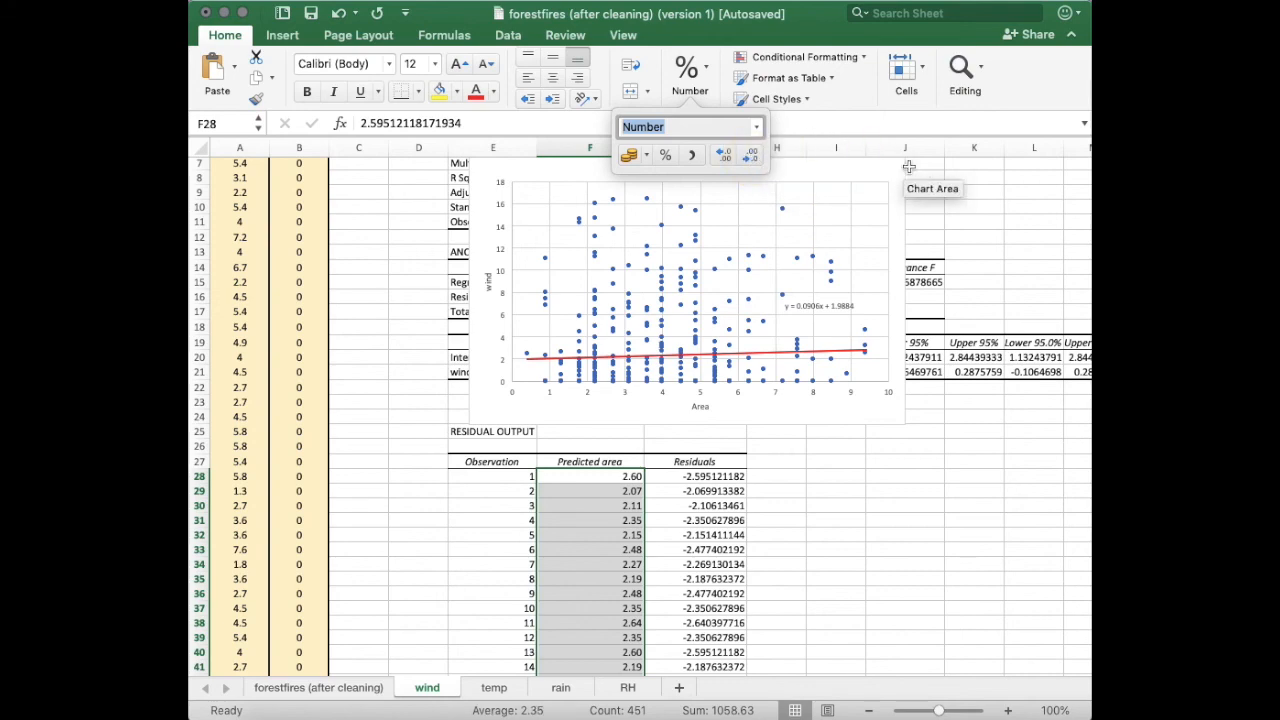
{"action": "left_click", "coordinate": [988, 252]}
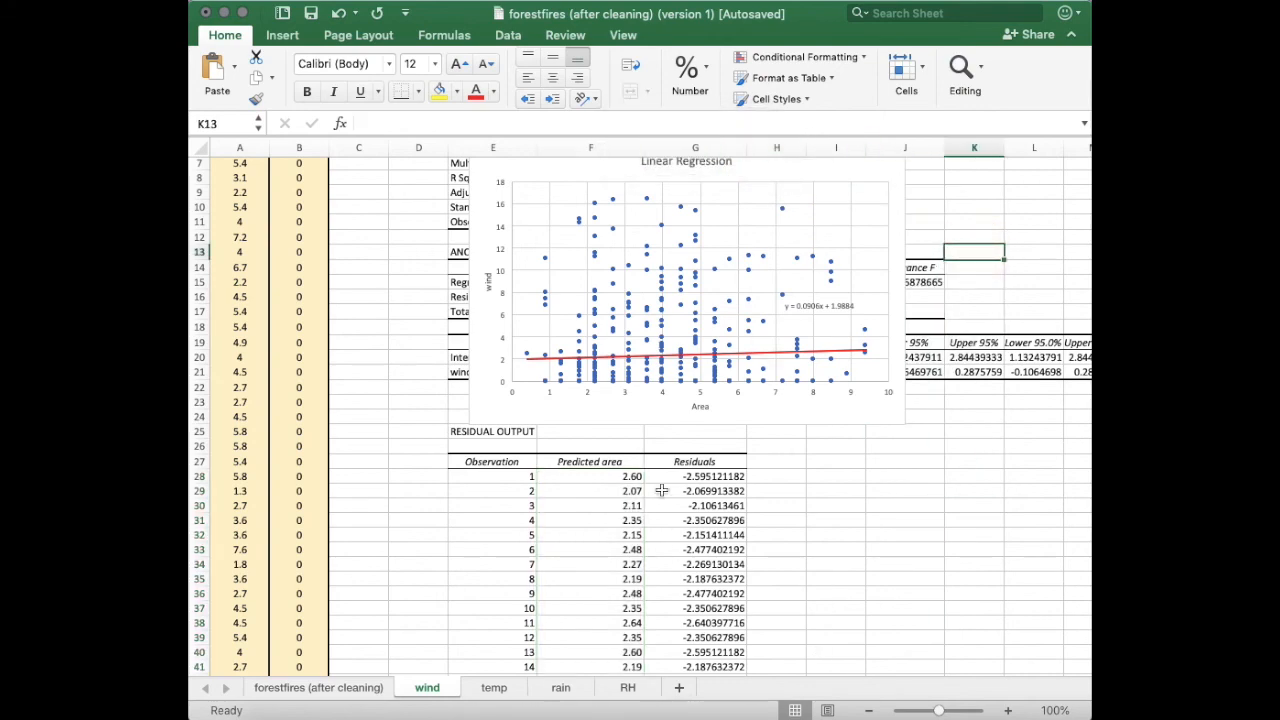
Zoom in on the regression chart to examine it closely, then zoom back out.
{"action": "scroll", "coordinate": [715, 362], "scroll_direction": "up", "scroll_amount": 4}
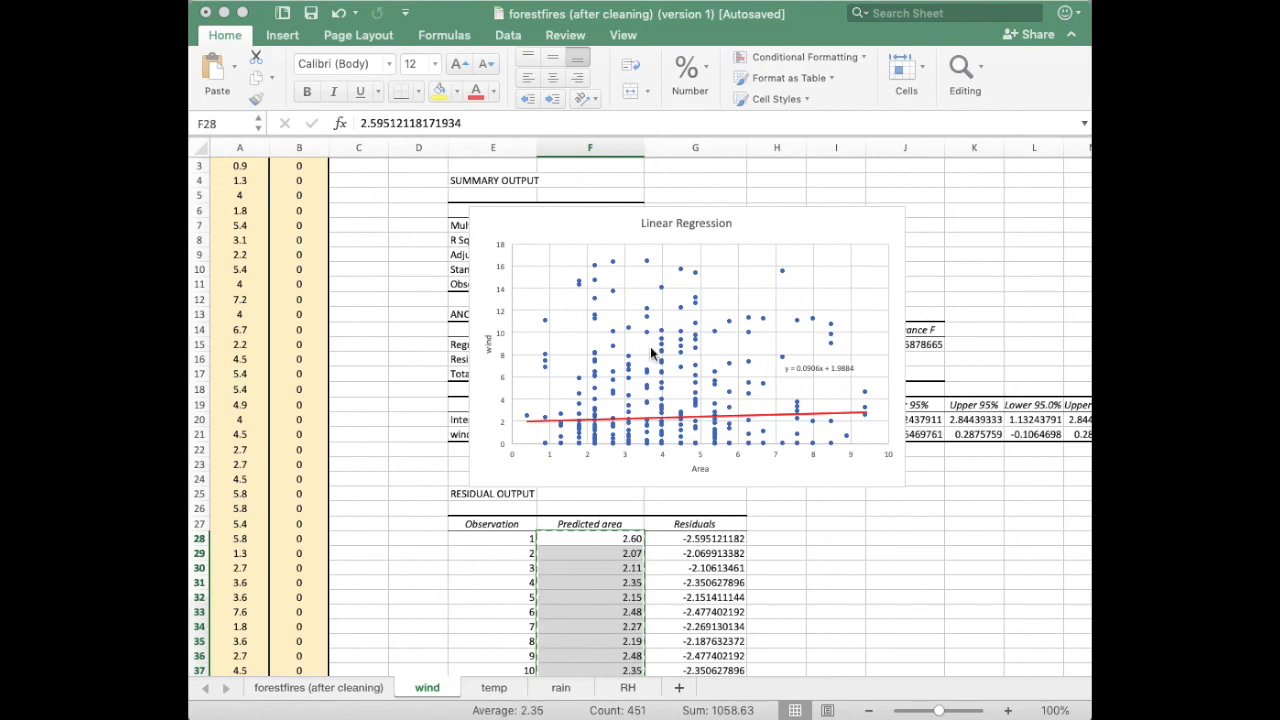
{"action": "left_click", "coordinate": [601, 277]}
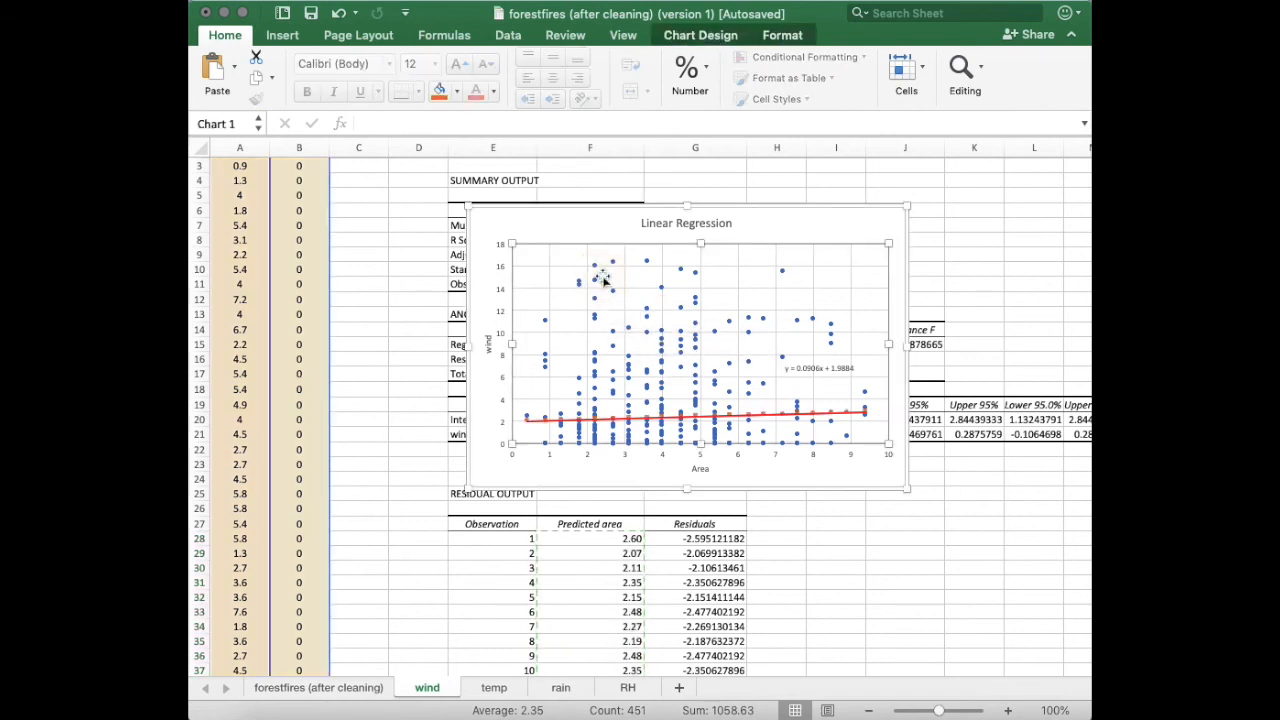
{"action": "key", "text": "super+v"}
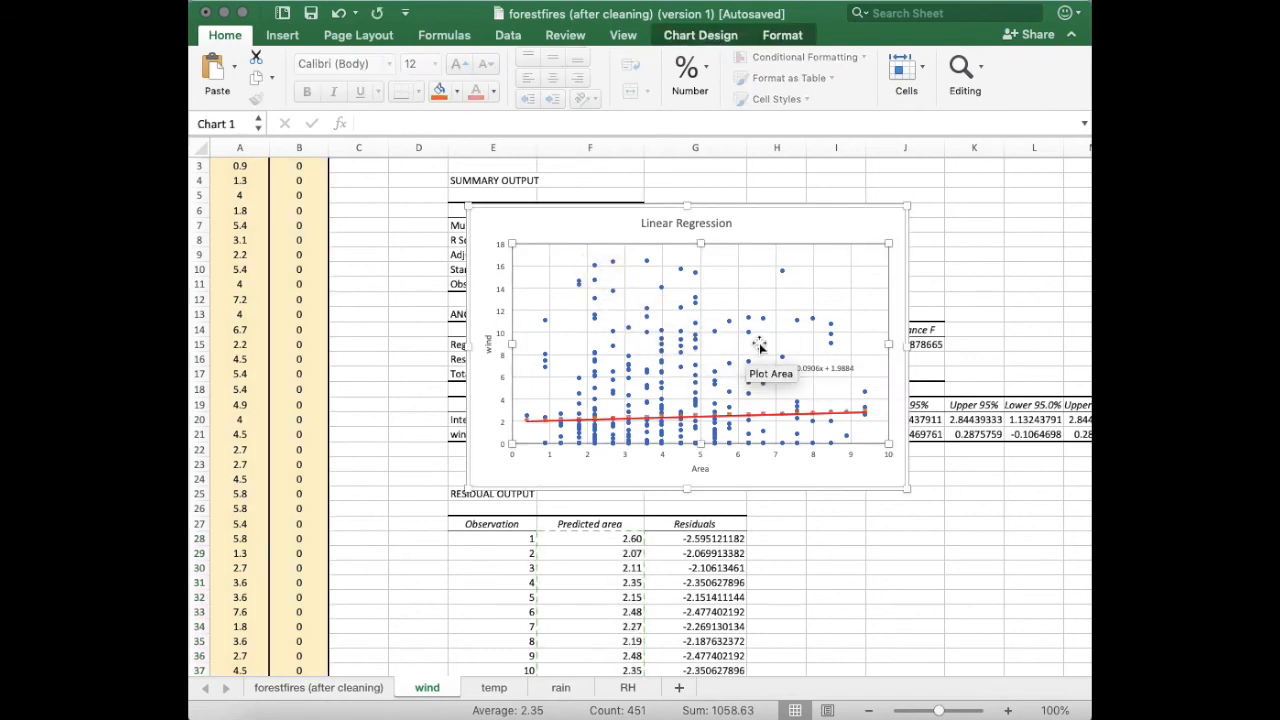
{"action": "scroll", "coordinate": [761, 347], "scroll_direction": "up", "scroll_amount": 5}
{"action": "scroll", "coordinate": [759, 432], "scroll_direction": "up", "scroll_amount": 5}
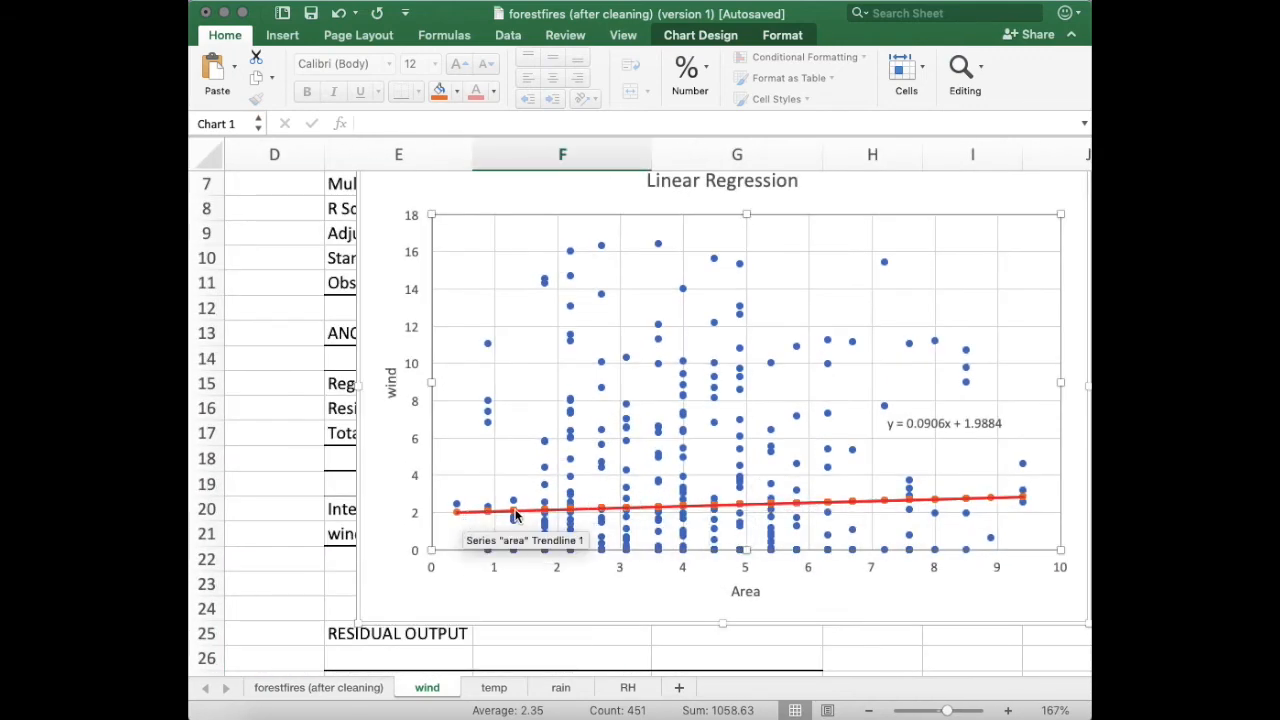
{"action": "scroll", "coordinate": [800, 432], "scroll_direction": "down", "scroll_amount": 5}
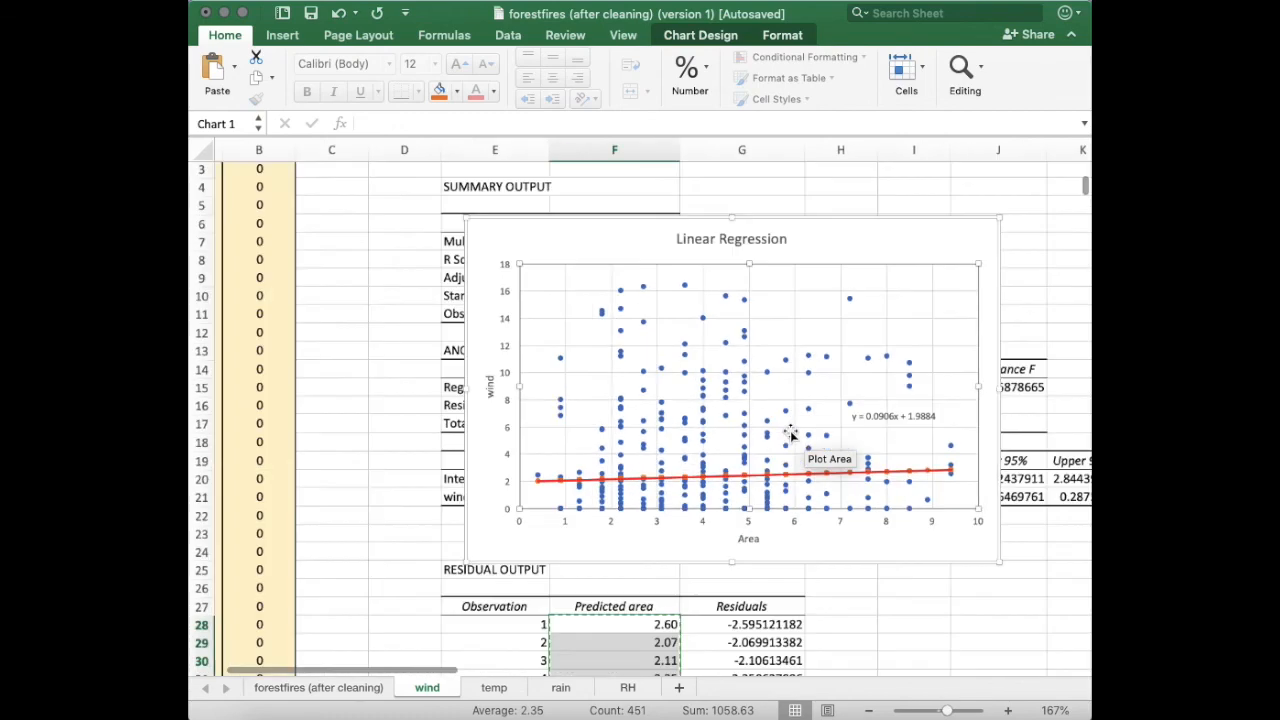
{"action": "scroll", "coordinate": [790, 432], "scroll_direction": "down", "scroll_amount": 8}
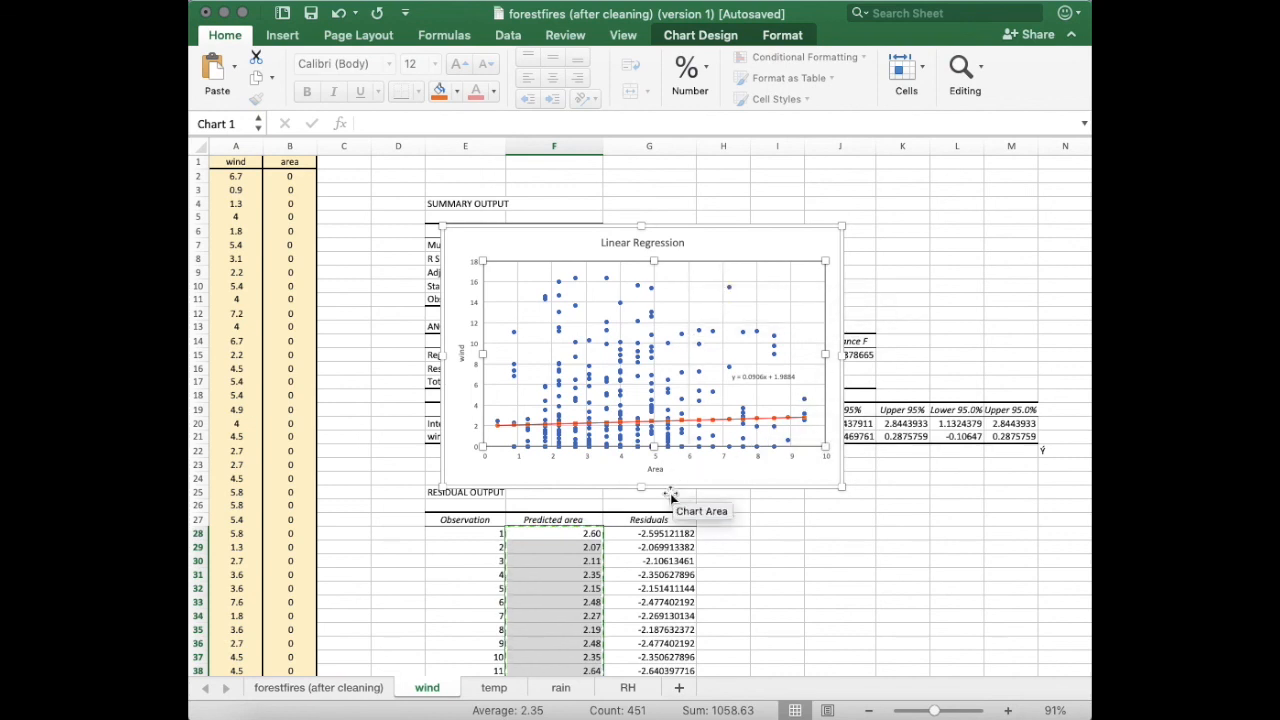
Browse the temp, rain and RH sheets to compare their regression charts.
{"action": "left_click", "coordinate": [494, 688]}
{"action": "left_click", "coordinate": [565, 692]}
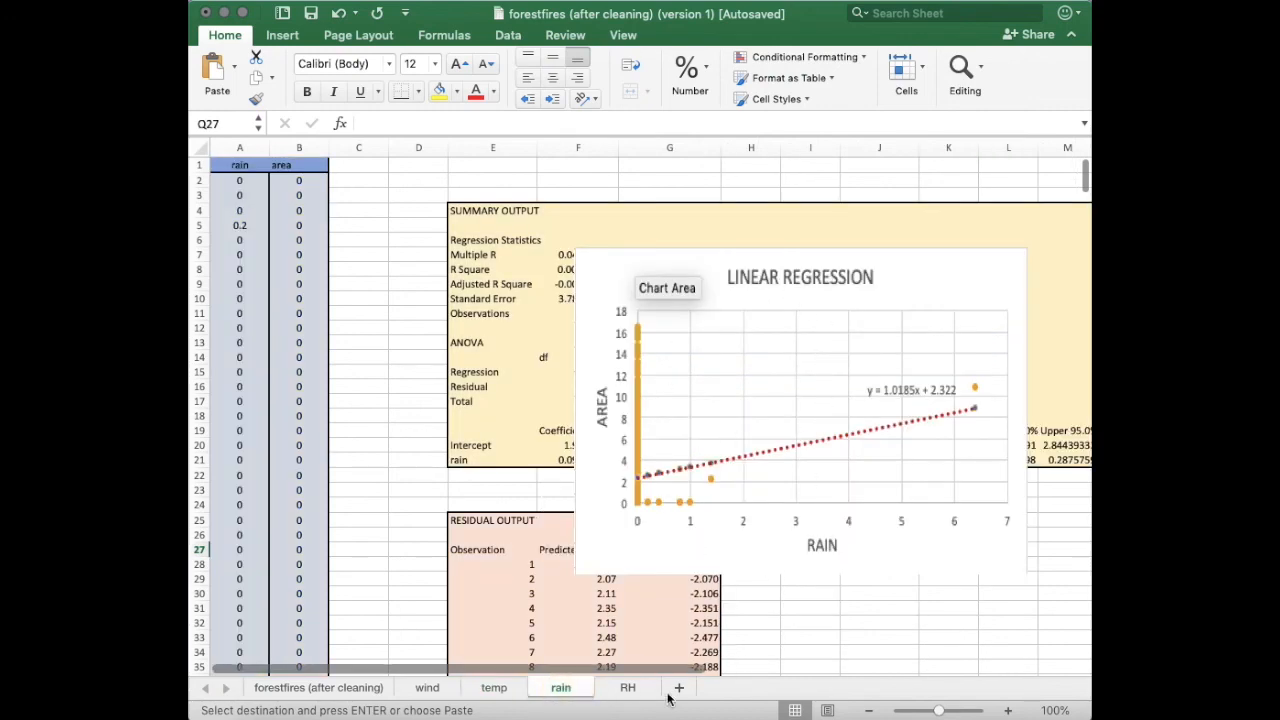
{"action": "left_click", "coordinate": [627, 688]}
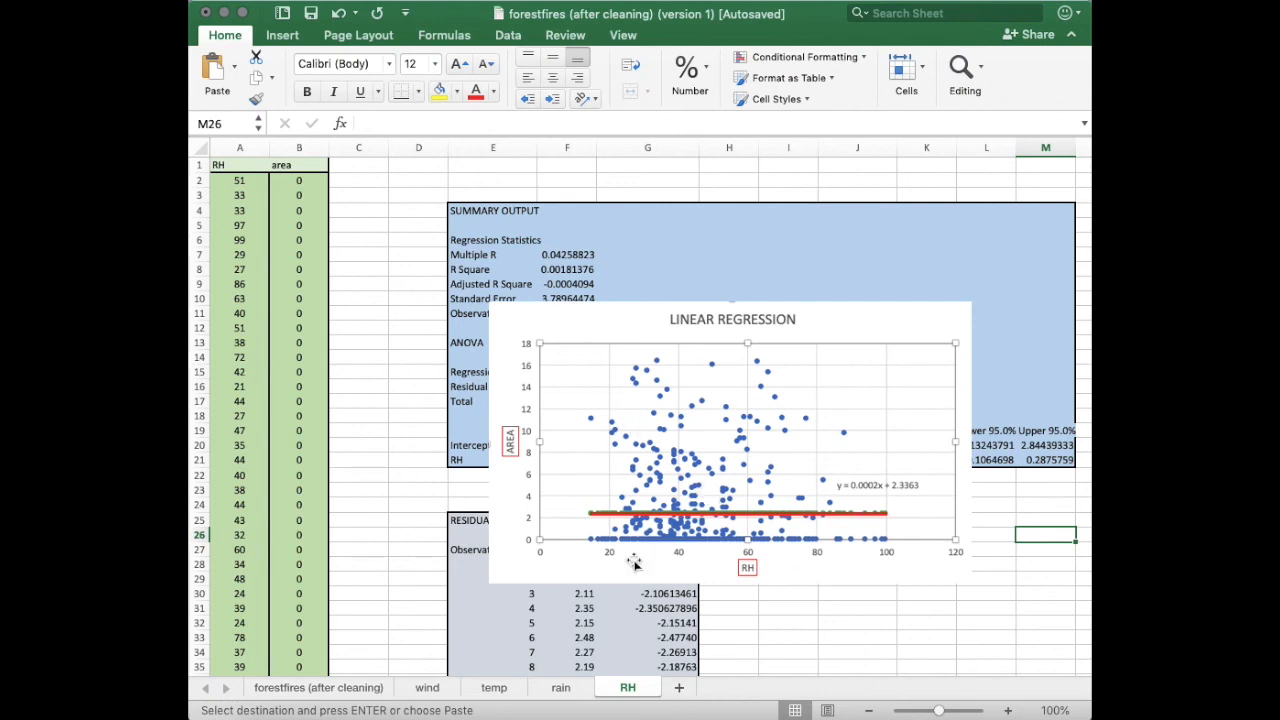
{"action": "left_click", "coordinate": [559, 688]}
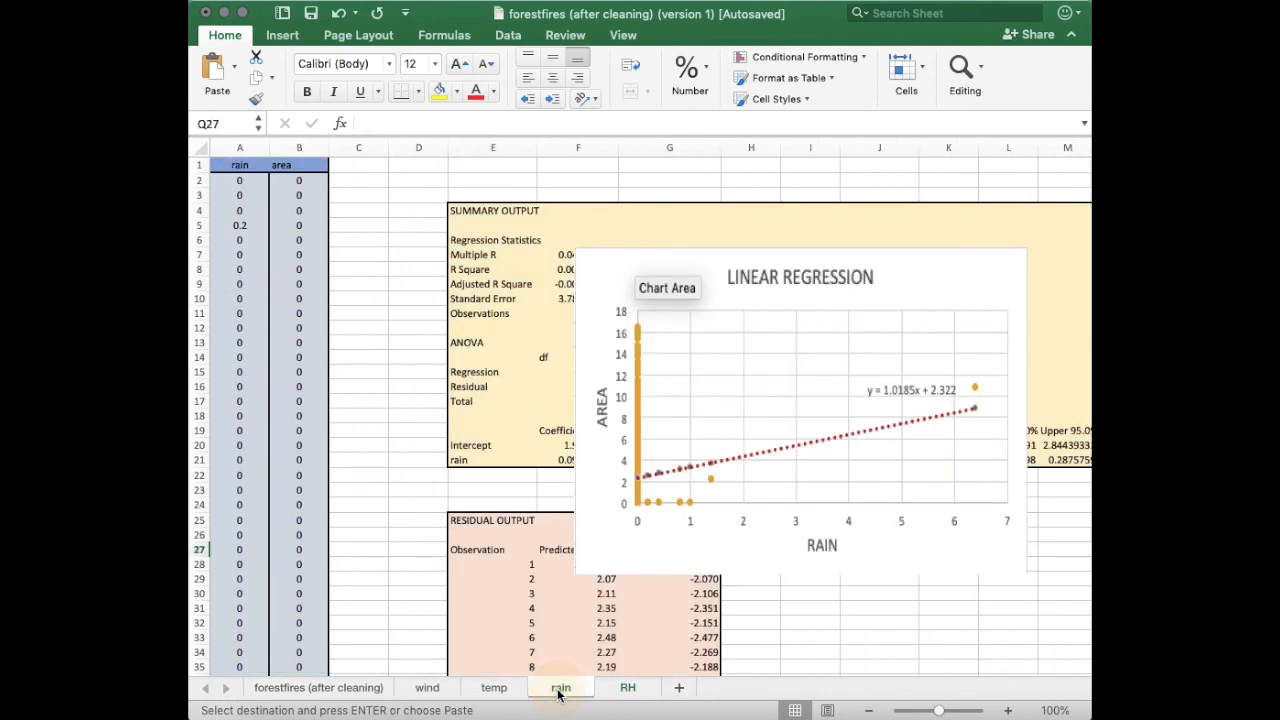